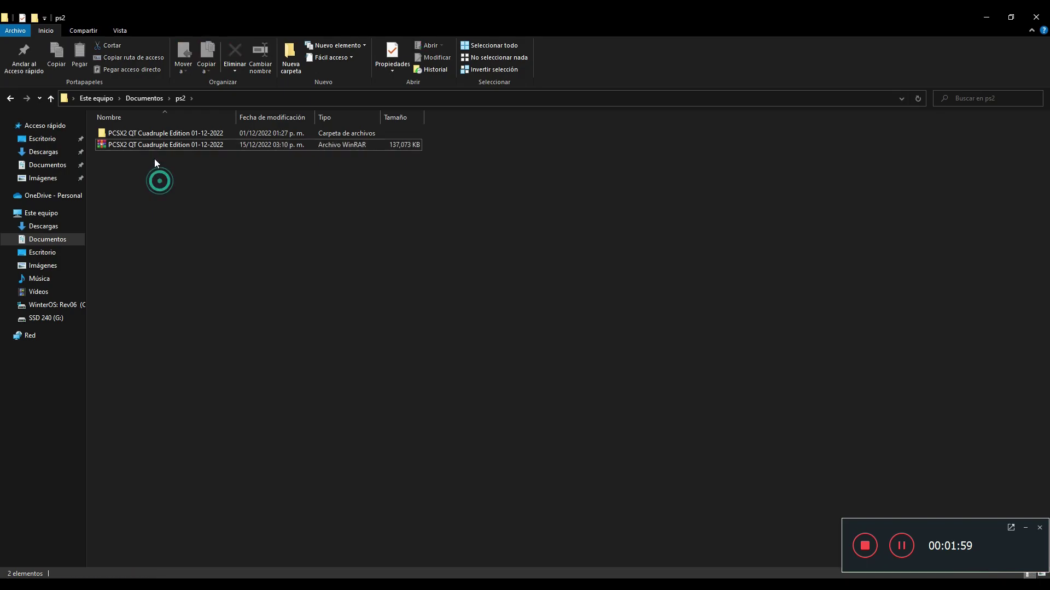
Open the extracted PCSX2 QT Cuadruple Edition 01-12-2022 folder inside the ps2 folder
{"action": "double_click", "coordinate": [148, 135]}
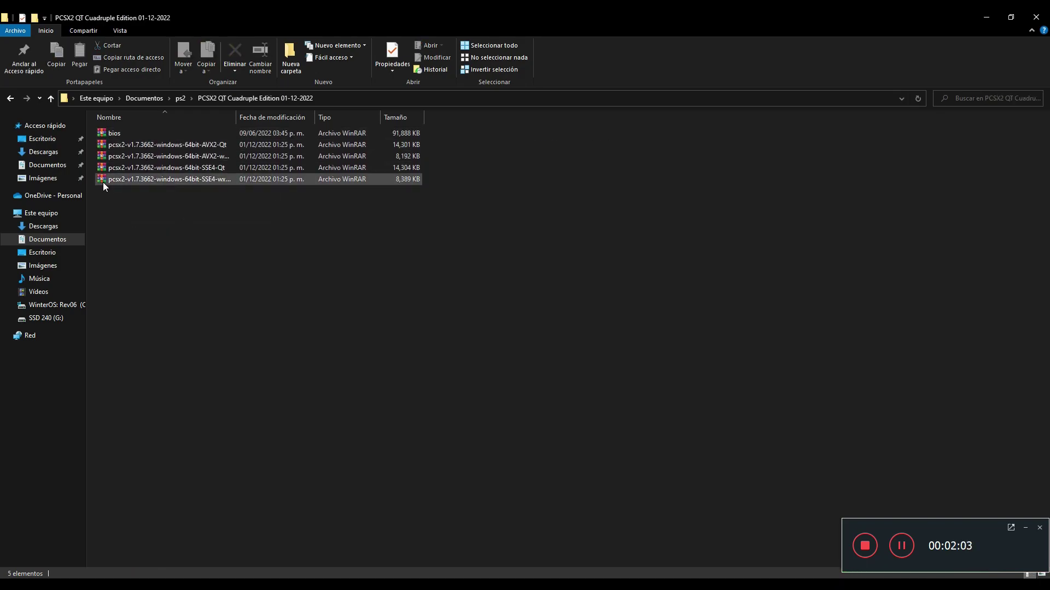
{"action": "right_click", "coordinate": [511, 185]}
{"action": "left_click", "coordinate": [535, 206]}
{"action": "left_click", "coordinate": [704, 255]}
{"action": "left_click", "coordinate": [333, 169]}
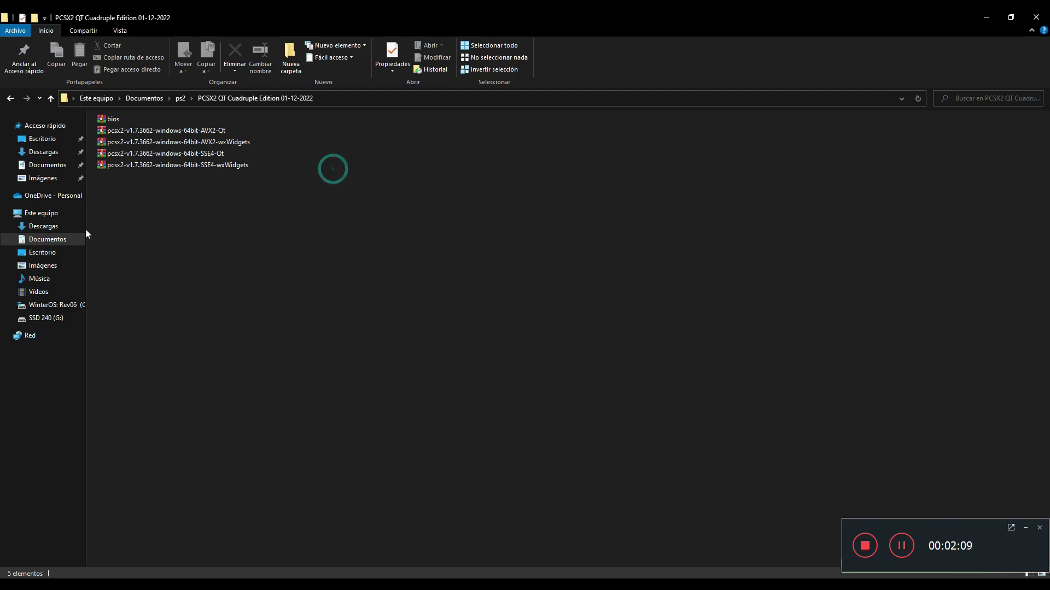
{"action": "scroll", "coordinate": [198, 198], "scroll_direction": "up", "scroll_amount": 1, "text": "ctrl"}
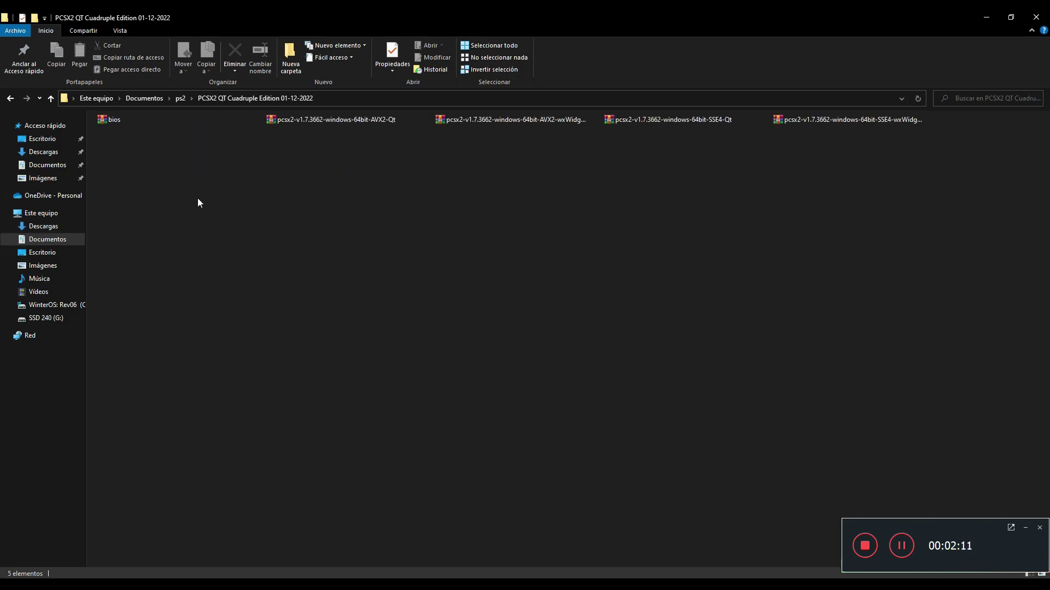
{"action": "key", "text": "ctrl+shift+6"}
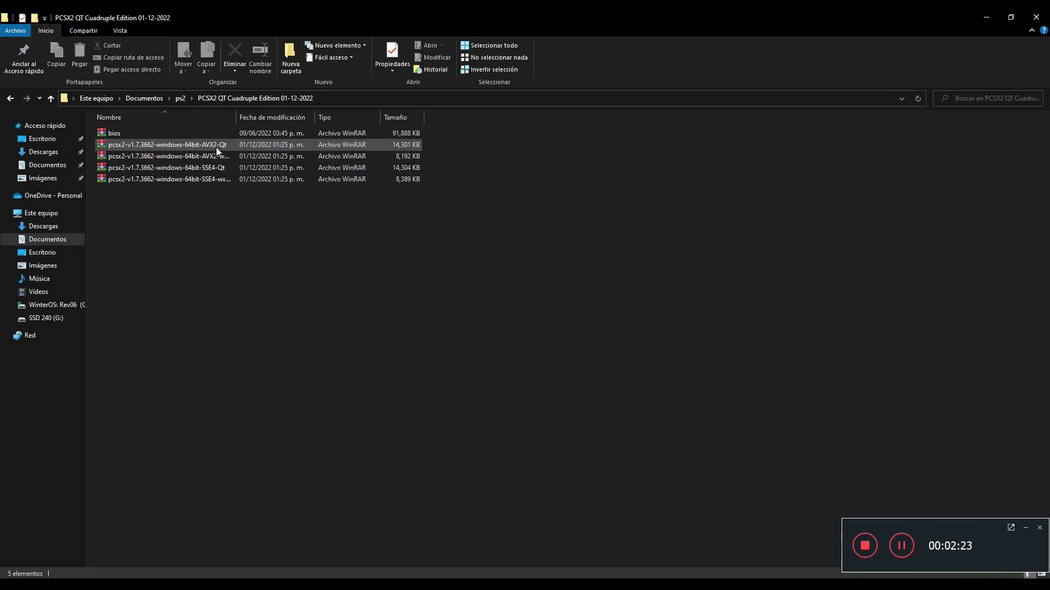
{"action": "left_click", "coordinate": [413, 144]}
{"action": "left_click", "coordinate": [409, 167], "text": "shift"}
{"action": "left_click", "coordinate": [403, 134], "text": "shift"}
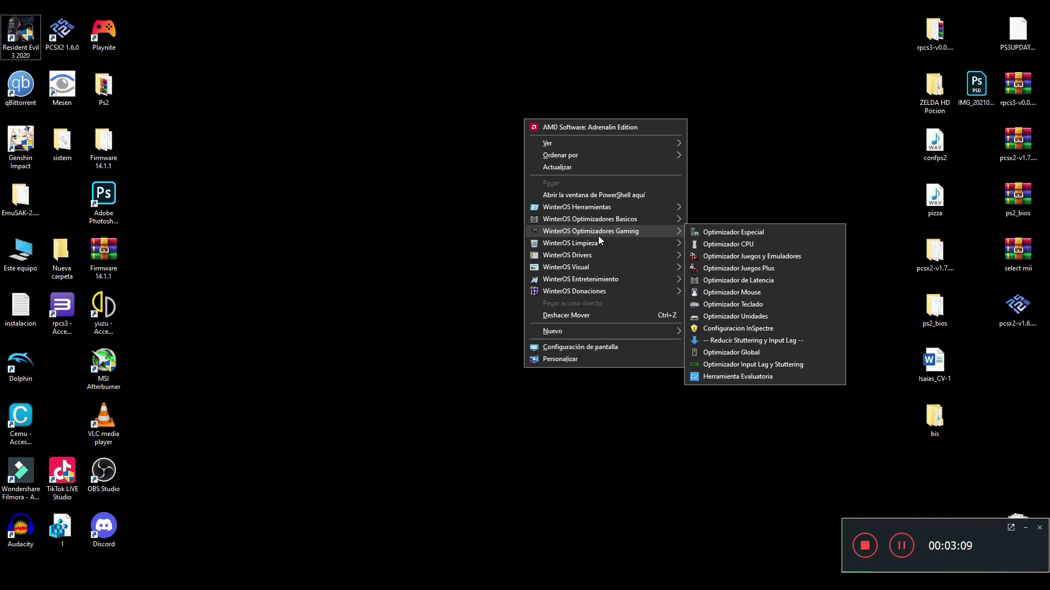
Launch CPU-Z through the WinterOS drivers option Informacion del Sistema and move its window higher on the desktop
{"action": "mouse_move", "coordinate": [598, 255]}
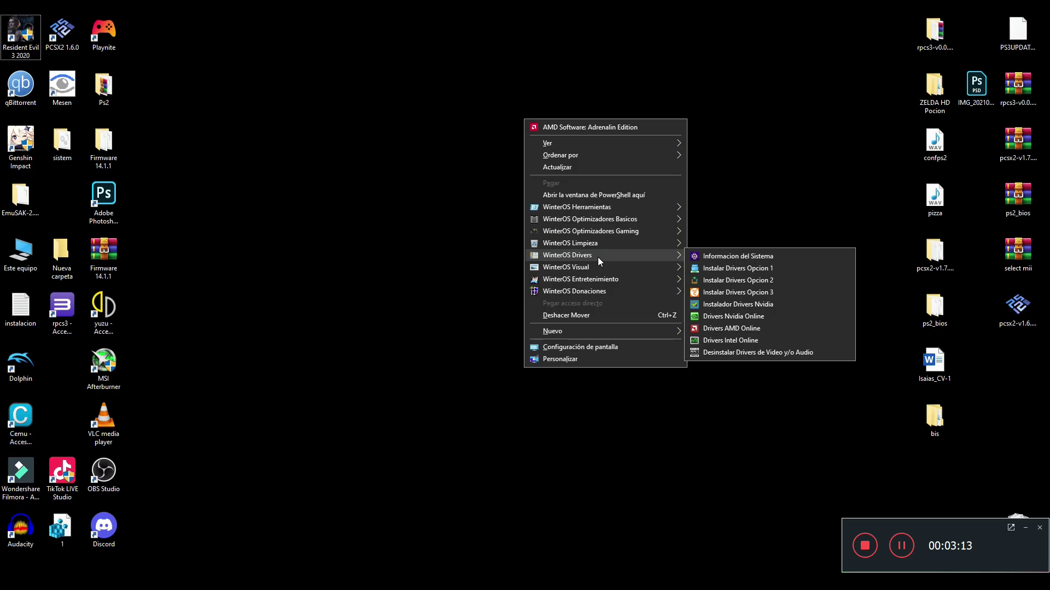
{"action": "left_click", "coordinate": [723, 255]}
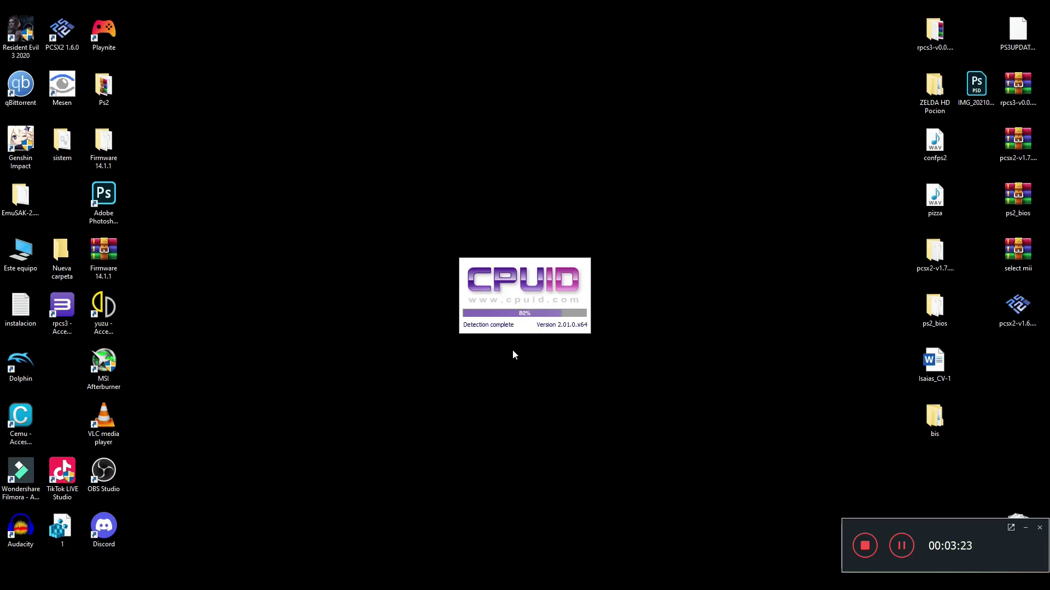
{"action": "left_click", "coordinate": [580, 335]}
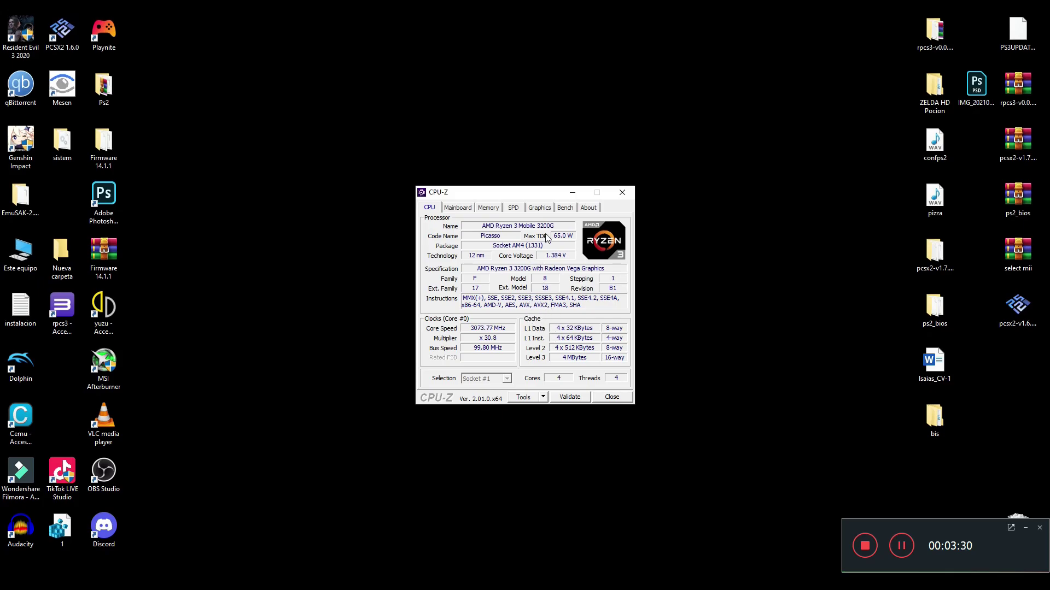
{"action": "left_click_drag", "start_coordinate": [534, 193], "coordinate": [518, 145]}
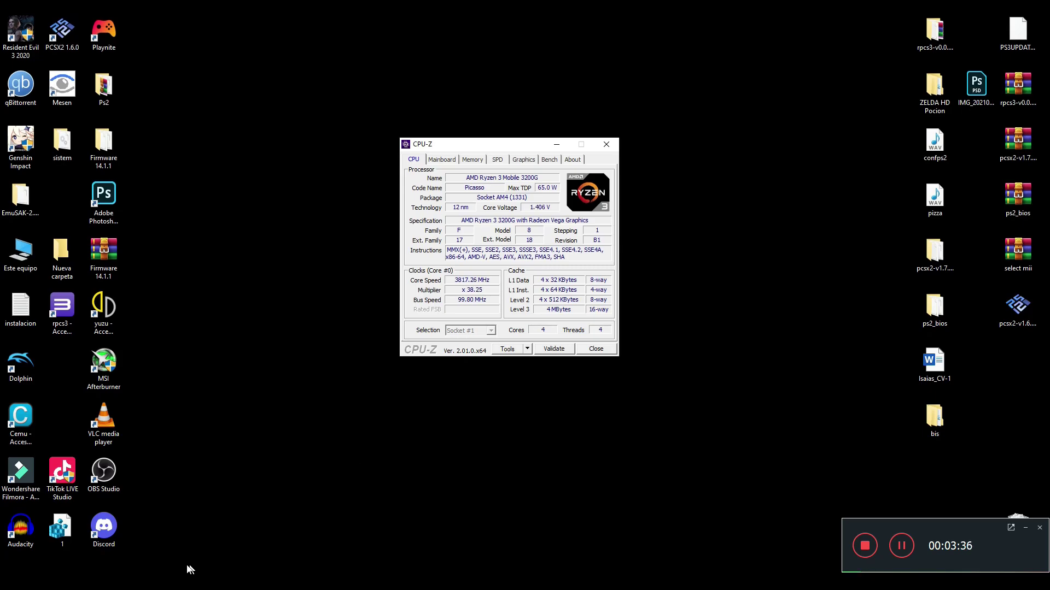
Compare the processor's supported instructions in CPU-Z with the AVX2 and SSE4 archives in the PCSX2 folder, and close CPU-Z
{"action": "left_click", "coordinate": [144, 581]}
{"action": "left_click", "coordinate": [185, 213]}
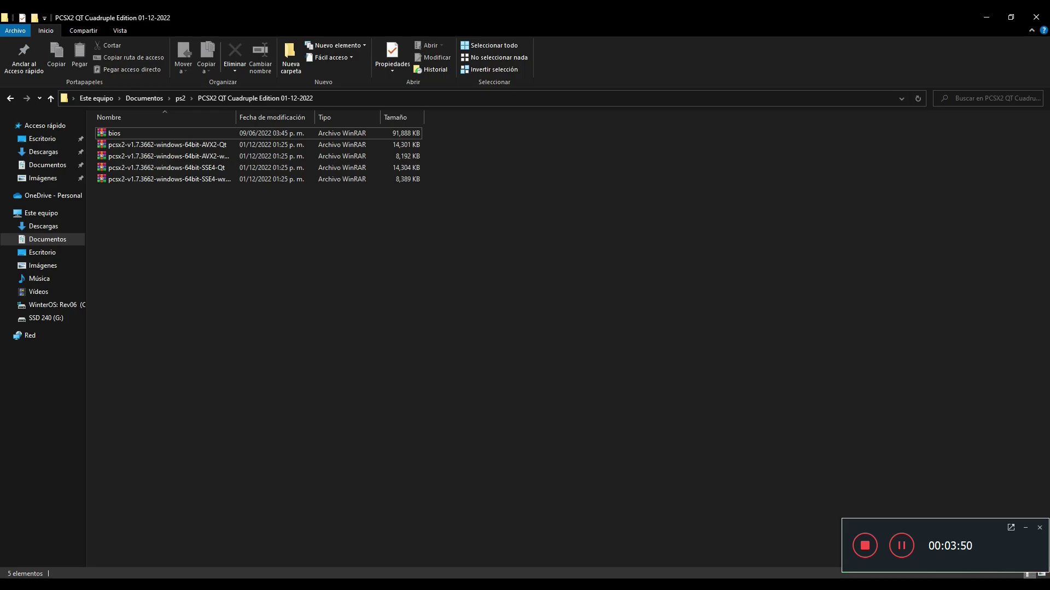
{"action": "left_click", "coordinate": [336, 574]}
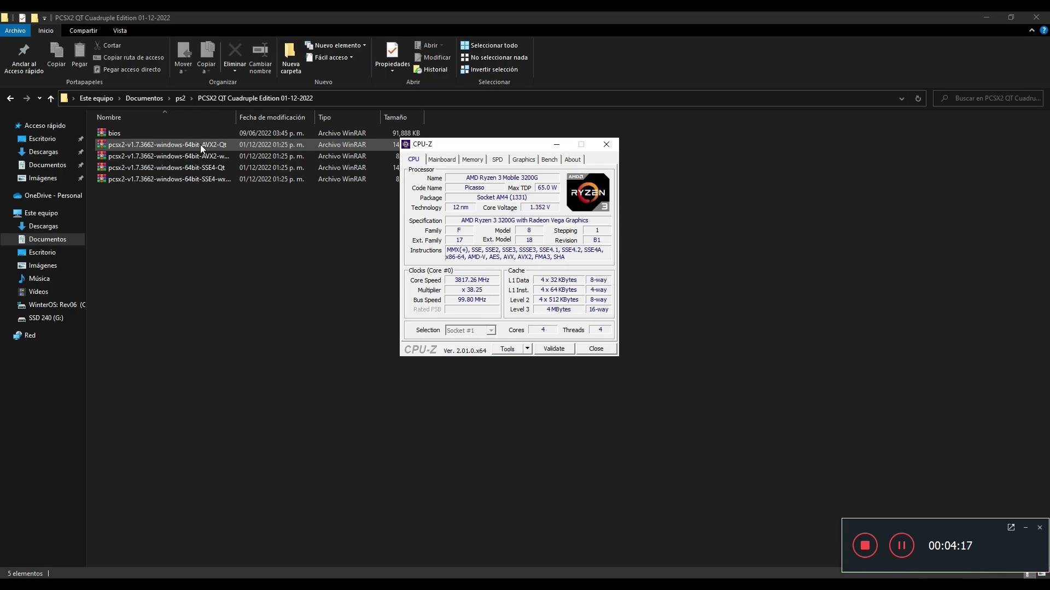
{"action": "left_click", "coordinate": [616, 145]}
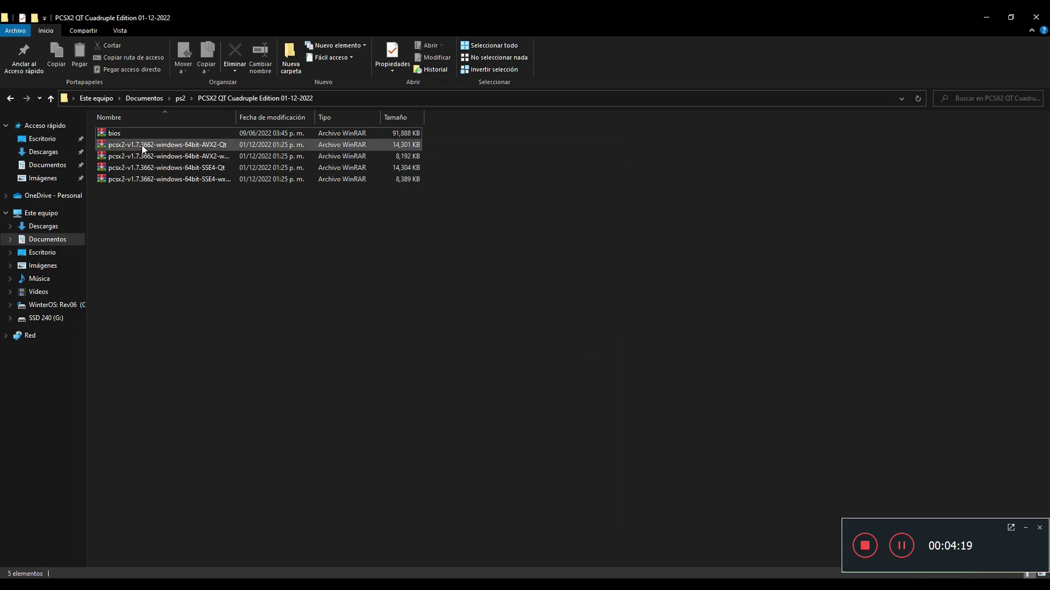
Delete the two pcsx2-v1.7.3662-windows-64bit SSE4 archives, Qt and wxWidgets, from the folder
{"action": "right_click", "coordinate": [142, 145]}
{"action": "left_click", "coordinate": [135, 205]}
{"action": "left_click_drag", "start_coordinate": [195, 210], "coordinate": [192, 170]}
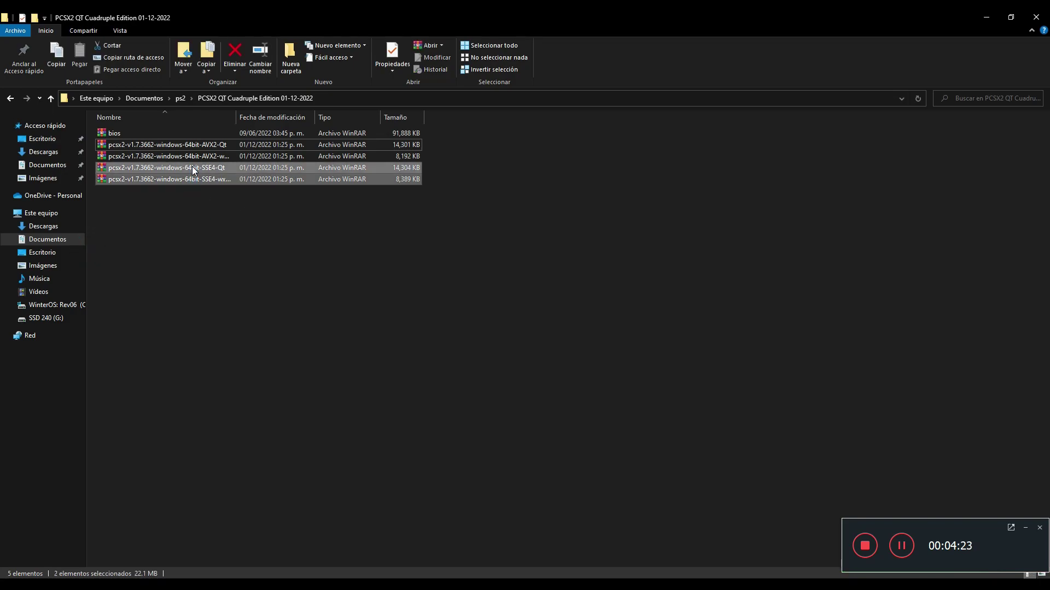
{"action": "key", "text": "Delete"}
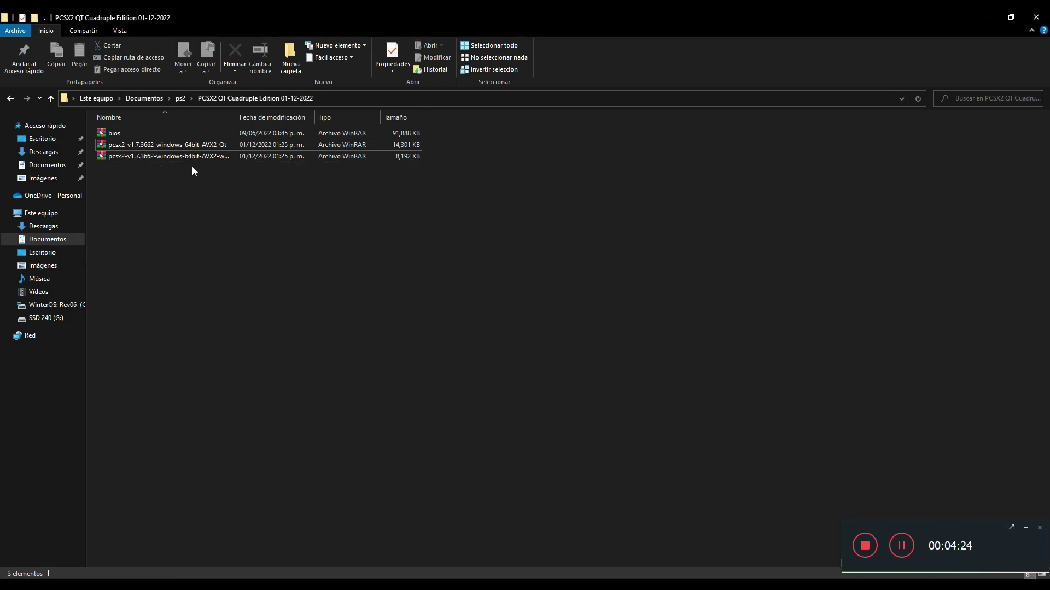
Bring up the options of the pcsx2-v1.7.3662-windows-64bit-AVX2-Qt archive and look into its extracted folder on the SSD 240 (G:) drive
{"action": "left_click", "coordinate": [159, 146]}
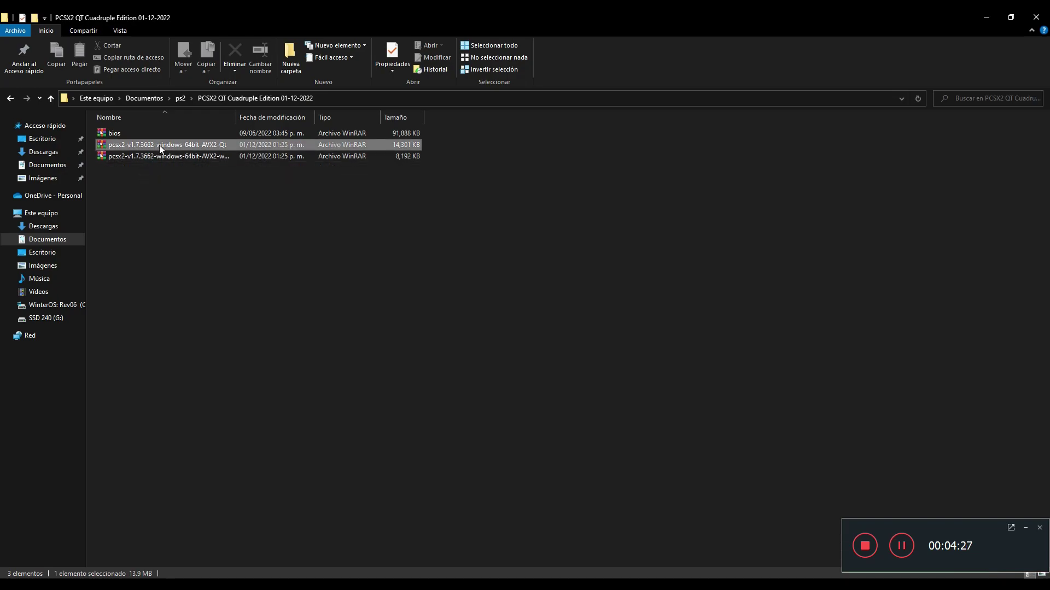
{"action": "right_click", "coordinate": [159, 146]}
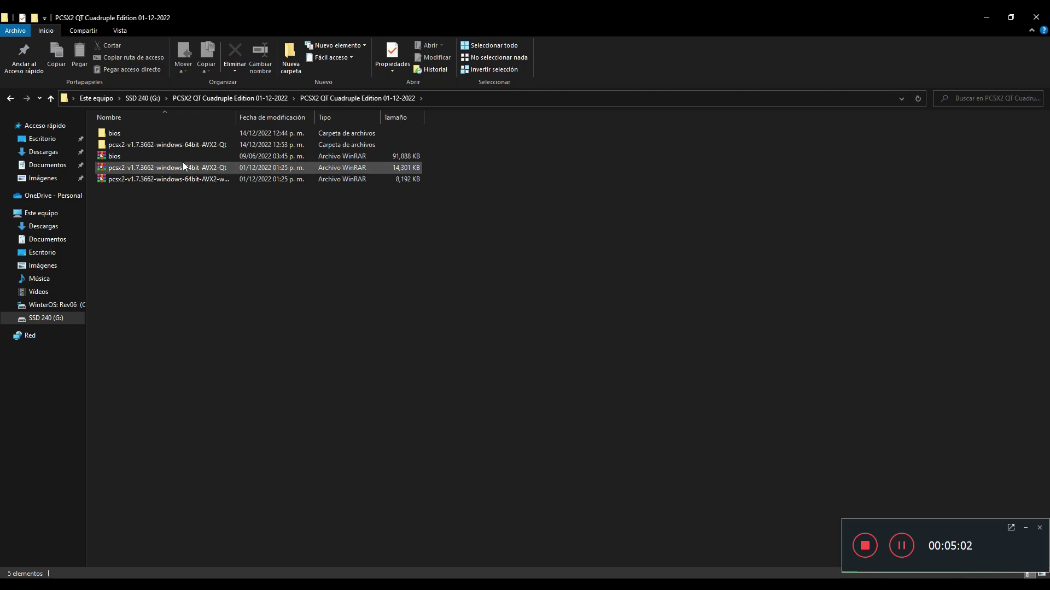
{"action": "double_click", "coordinate": [162, 144]}
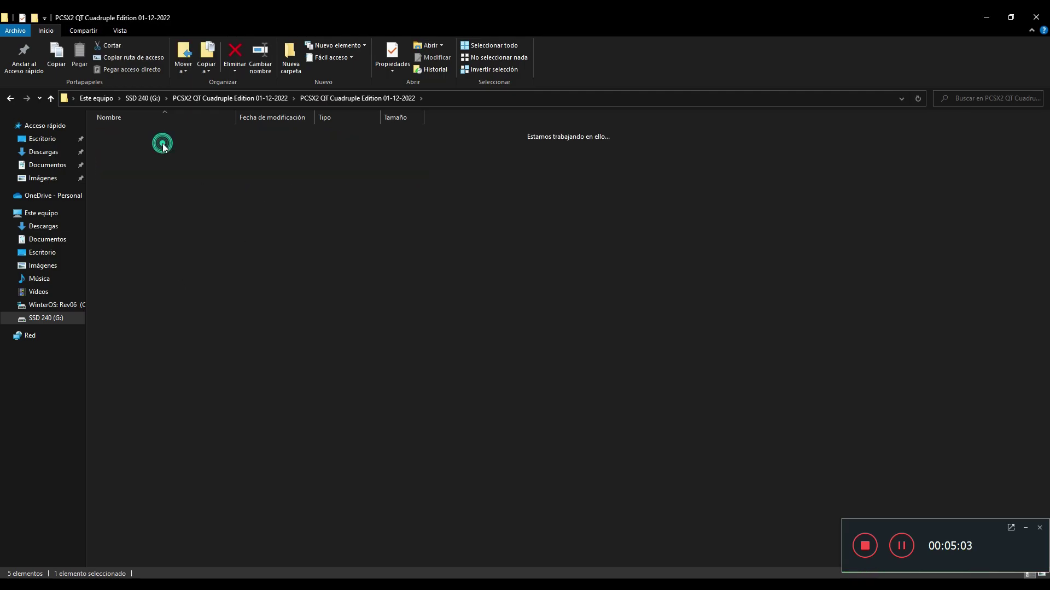
{"action": "left_click", "coordinate": [10, 98]}
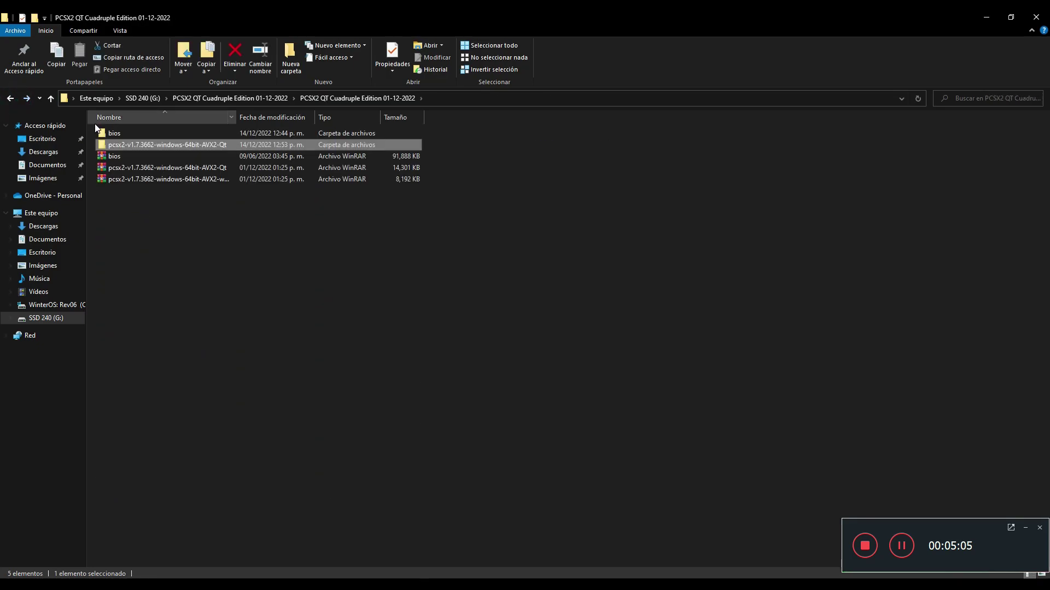
Copy the extracted bios folder into the pcsx2-v1.7.3662-windows-64bit-AVX2-Qt folder
{"action": "right_click", "coordinate": [130, 136]}
{"action": "mouse_move", "coordinate": [162, 274]}
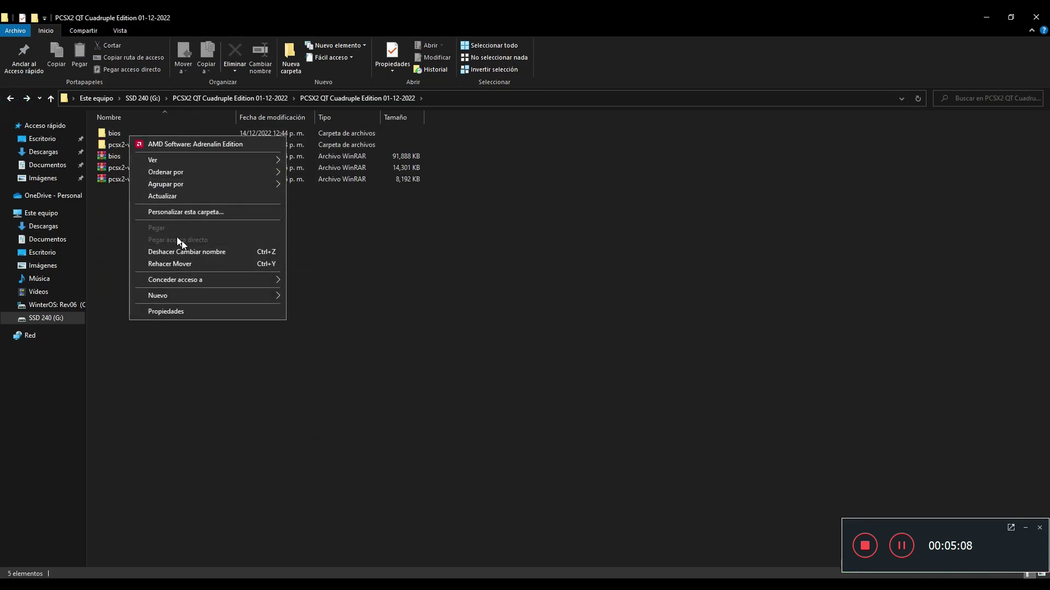
{"action": "right_click", "coordinate": [111, 134]}
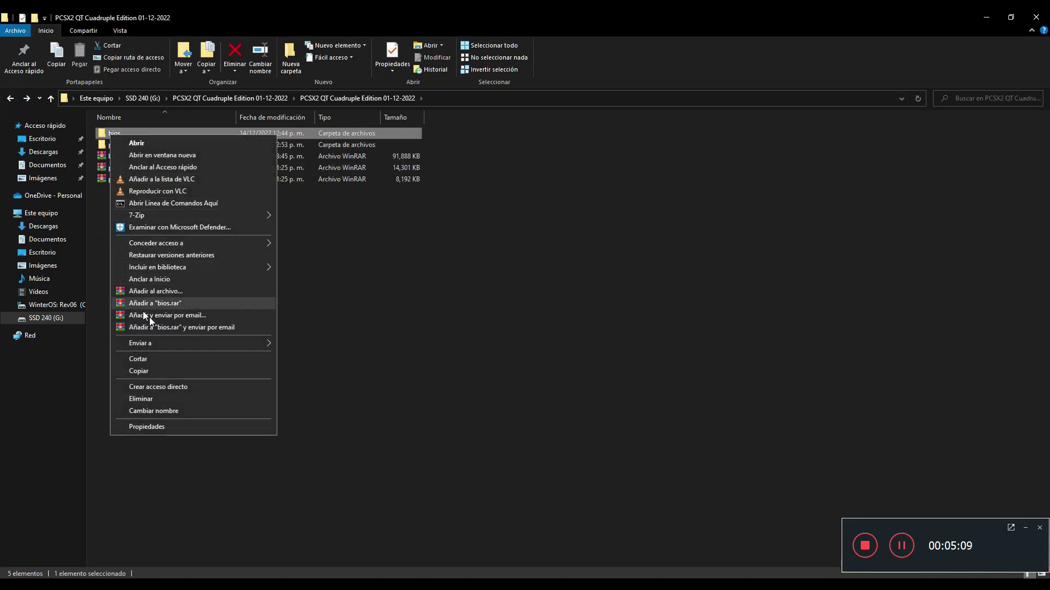
{"action": "left_click", "coordinate": [158, 369]}
{"action": "double_click", "coordinate": [121, 147]}
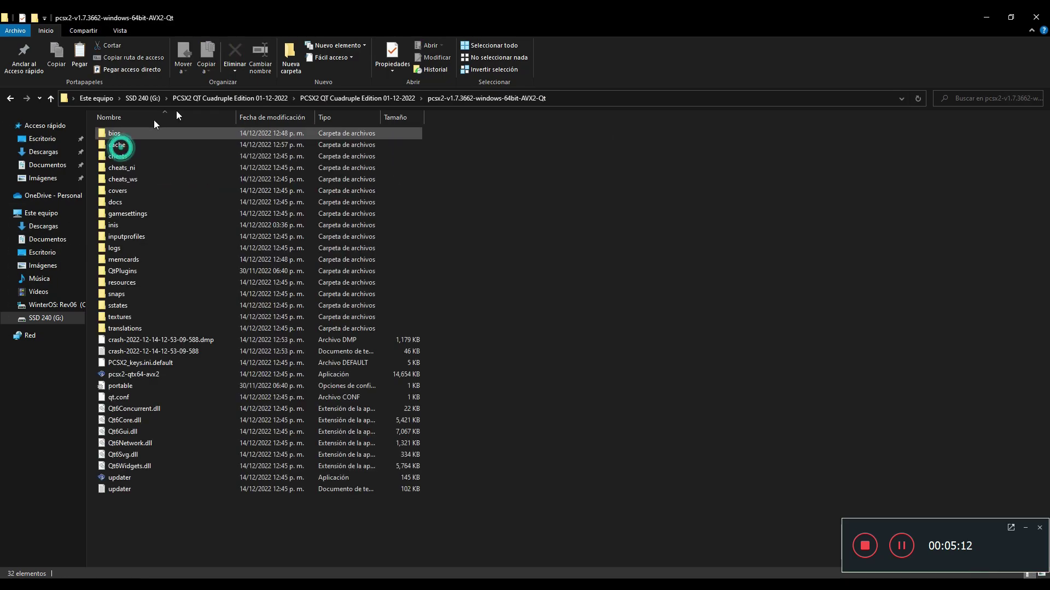
{"action": "right_click", "coordinate": [528, 217]}
{"action": "left_click", "coordinate": [559, 307]}
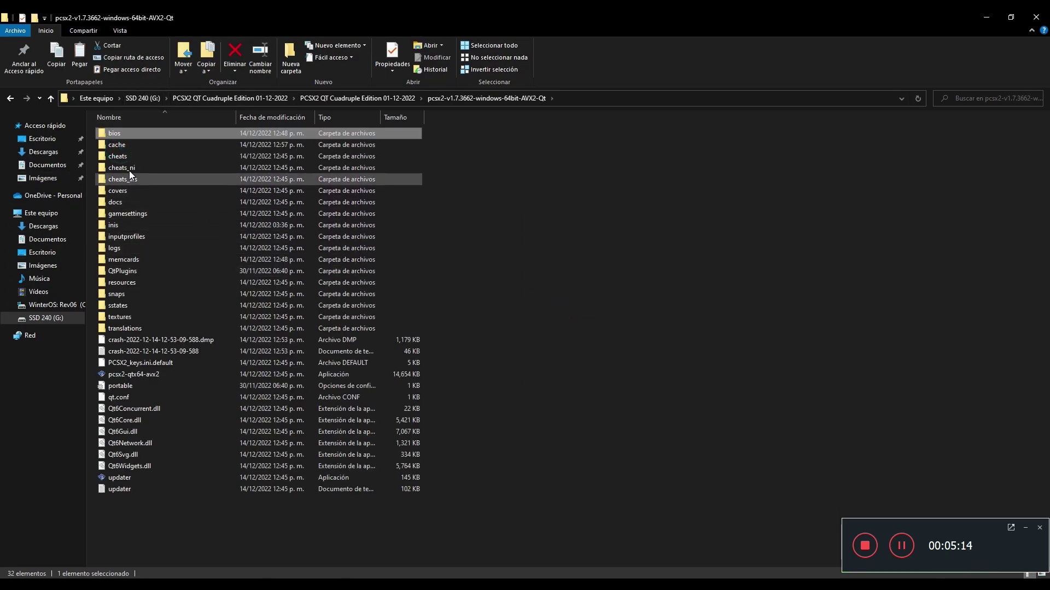
Check the BIOS files inside the emulator's bios folder and return to the emulator folder
{"action": "left_click", "coordinate": [116, 136]}
{"action": "double_click", "coordinate": [117, 137]}
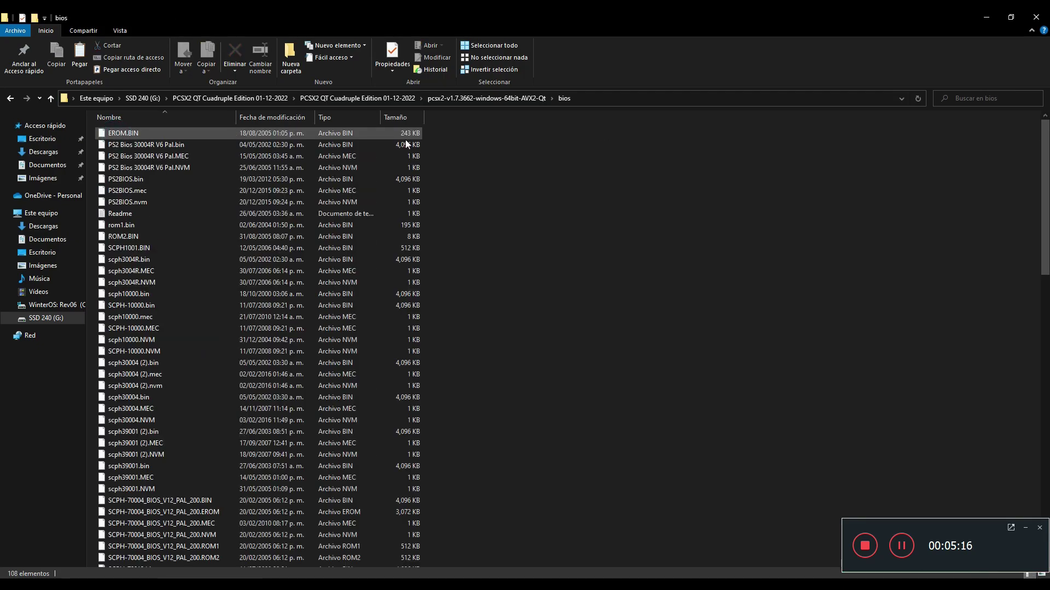
{"action": "scroll", "coordinate": [274, 237], "scroll_direction": "down", "scroll_amount": 10}
{"action": "left_click", "coordinate": [10, 100]}
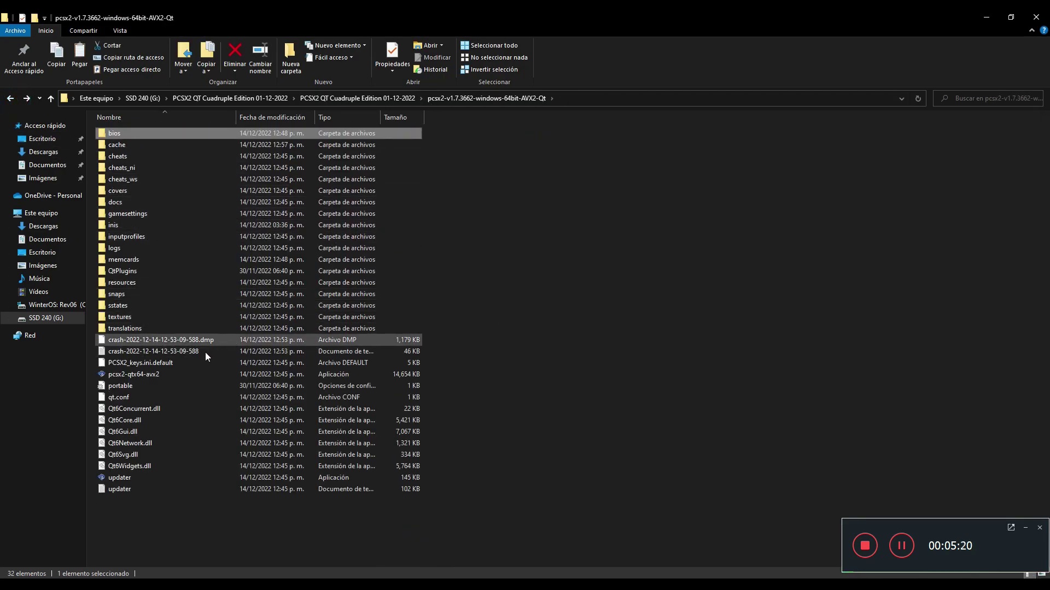
Launch pcsx2-qtx64-avx2 and download and install the available update to v1.7.3716
{"action": "double_click", "coordinate": [134, 375]}
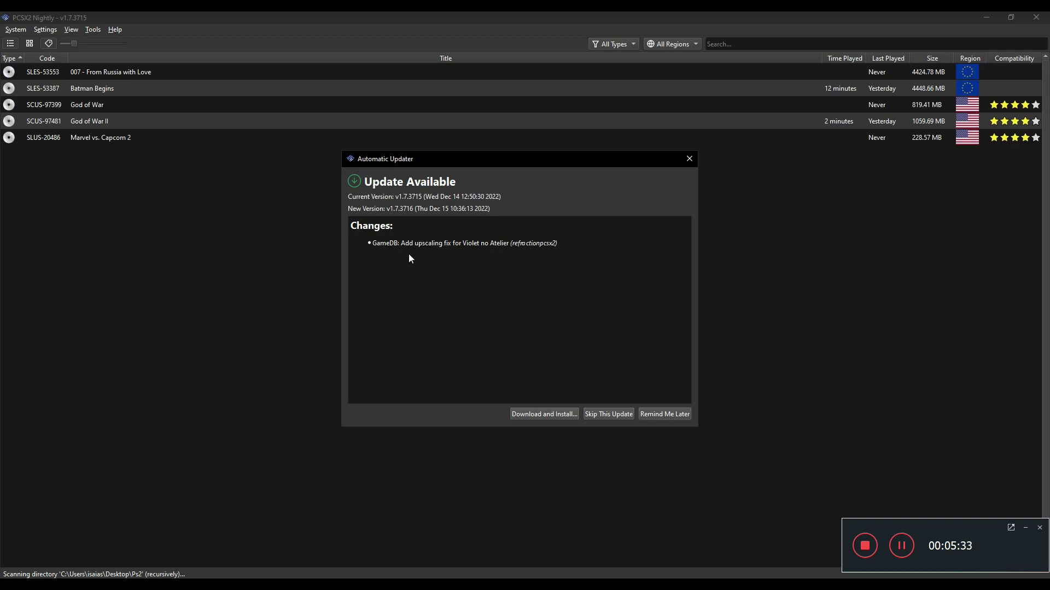
{"action": "left_click", "coordinate": [557, 418]}
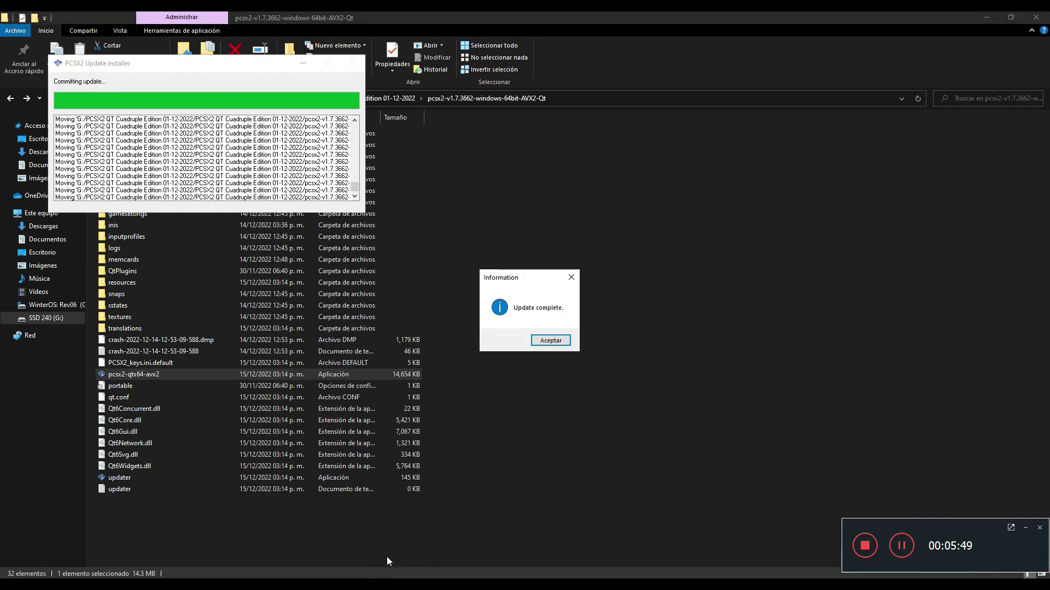
{"action": "left_click", "coordinate": [557, 340]}
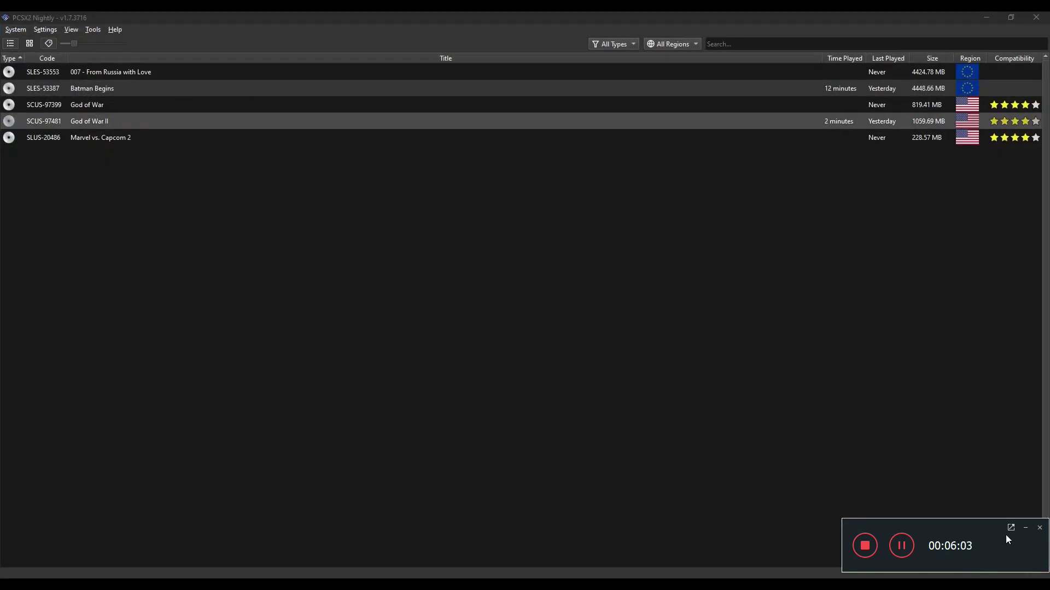
Open the emulator's BIOS settings and look through the list of available BIOS files and their regions
{"action": "left_click", "coordinate": [1025, 528]}
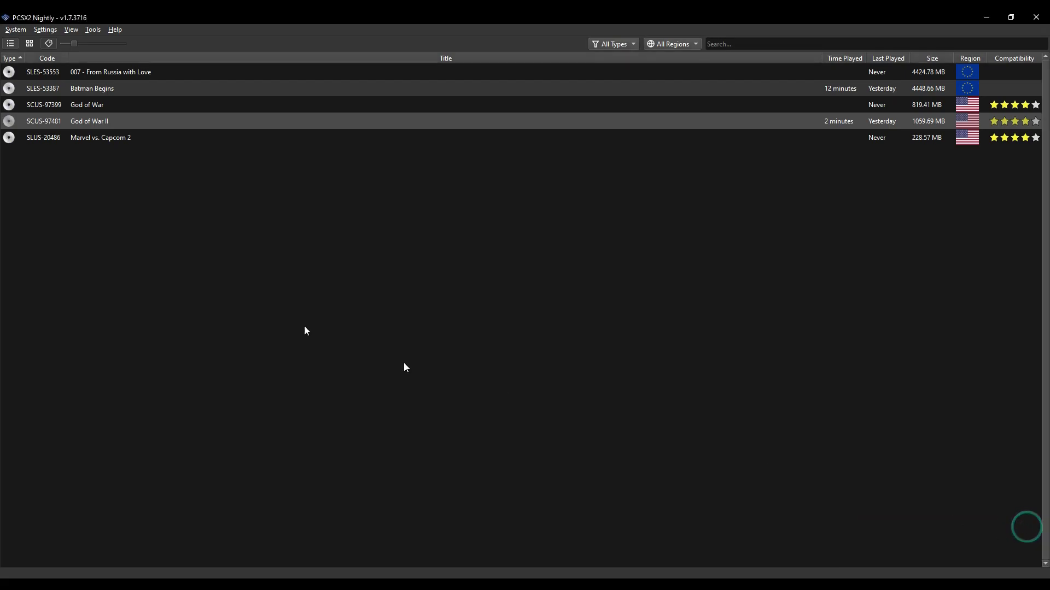
{"action": "left_click", "coordinate": [18, 31]}
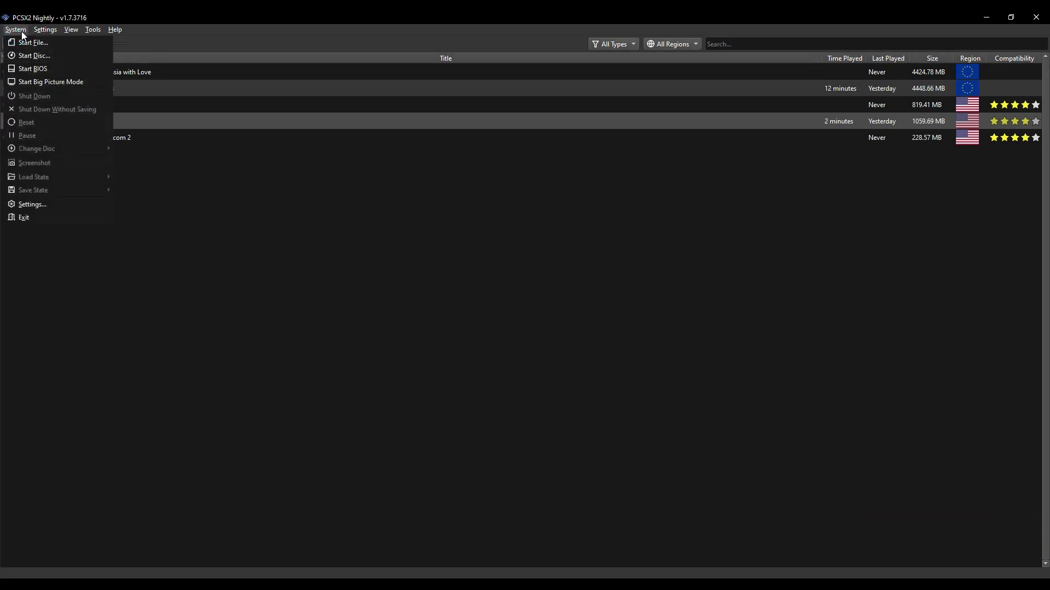
{"action": "left_click", "coordinate": [40, 206]}
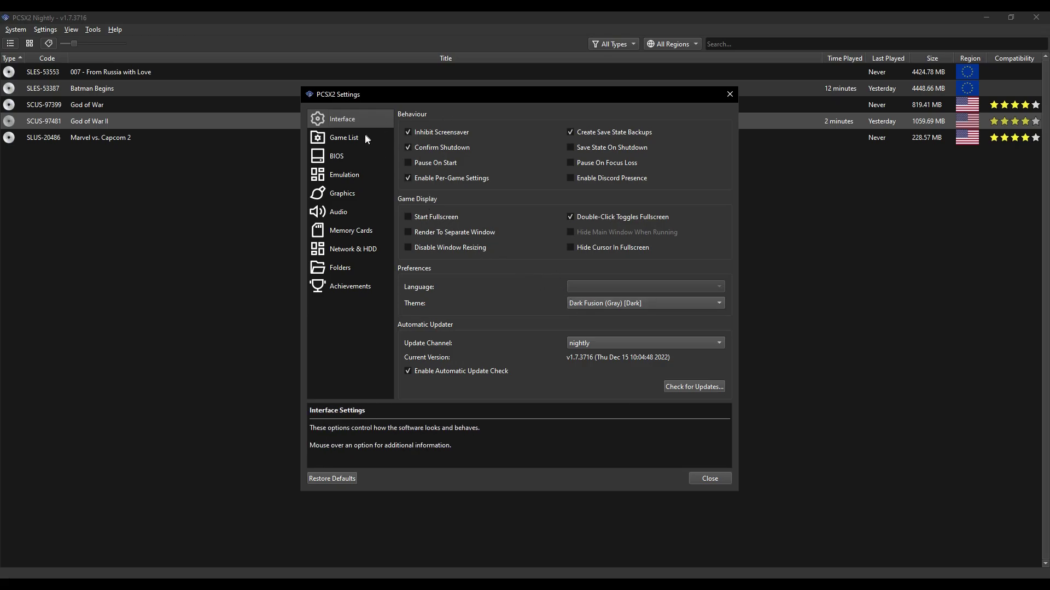
{"action": "left_click", "coordinate": [332, 158]}
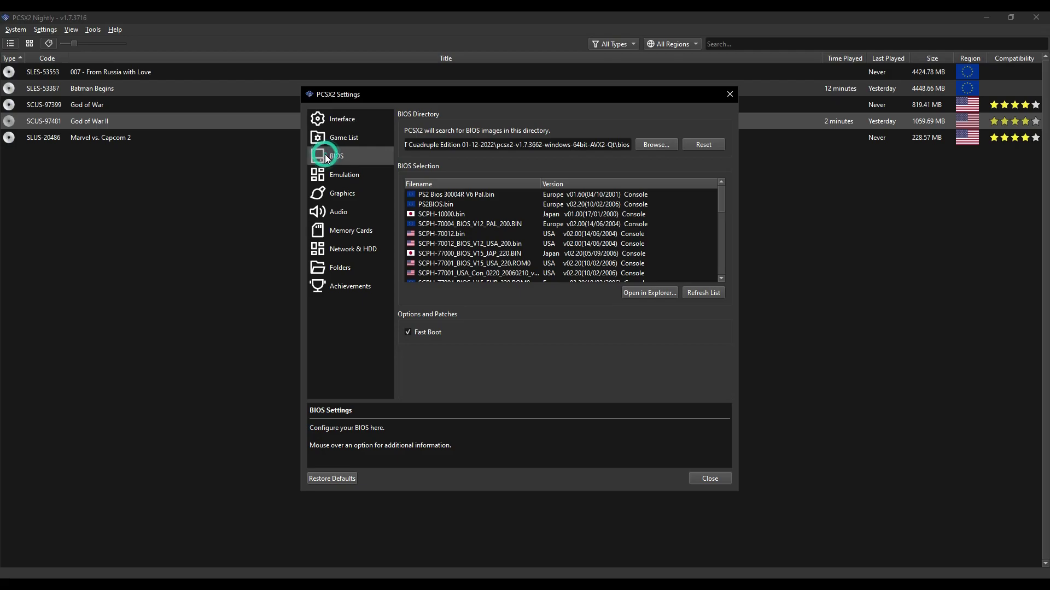
{"action": "scroll", "coordinate": [529, 215], "scroll_direction": "down", "scroll_amount": 1}
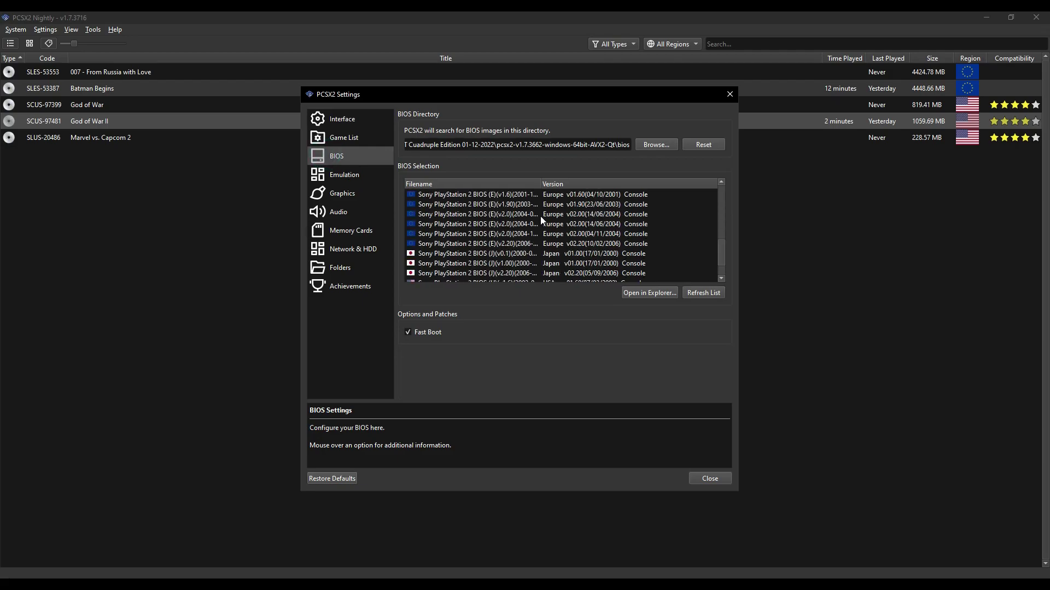
{"action": "scroll", "coordinate": [619, 226], "scroll_direction": "up", "scroll_amount": 1}
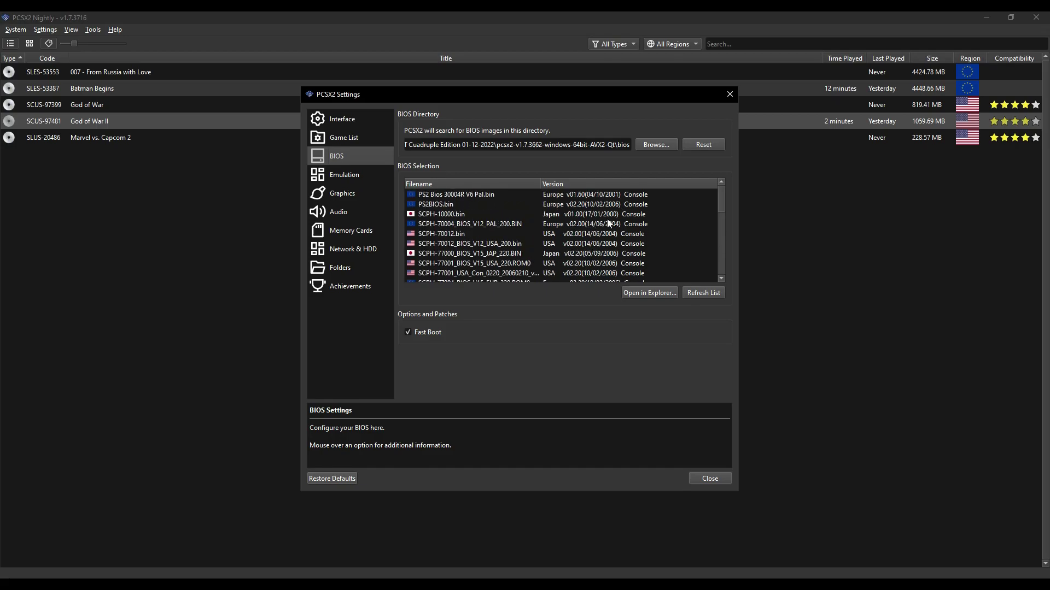
{"action": "scroll", "coordinate": [607, 218], "scroll_direction": "down", "scroll_amount": 2}
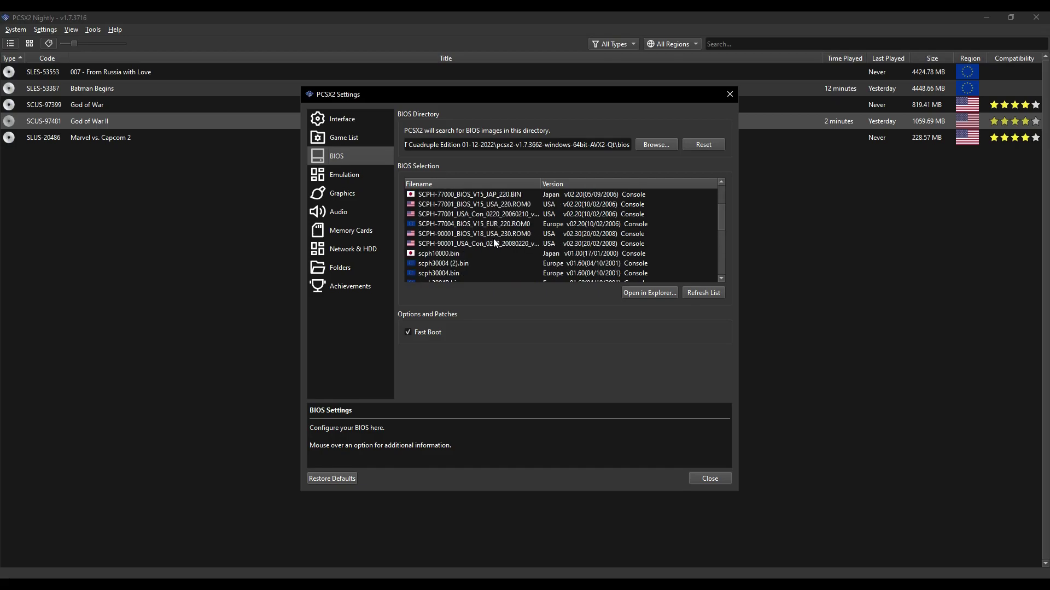
{"action": "scroll", "coordinate": [595, 241], "scroll_direction": "up", "scroll_amount": 2}
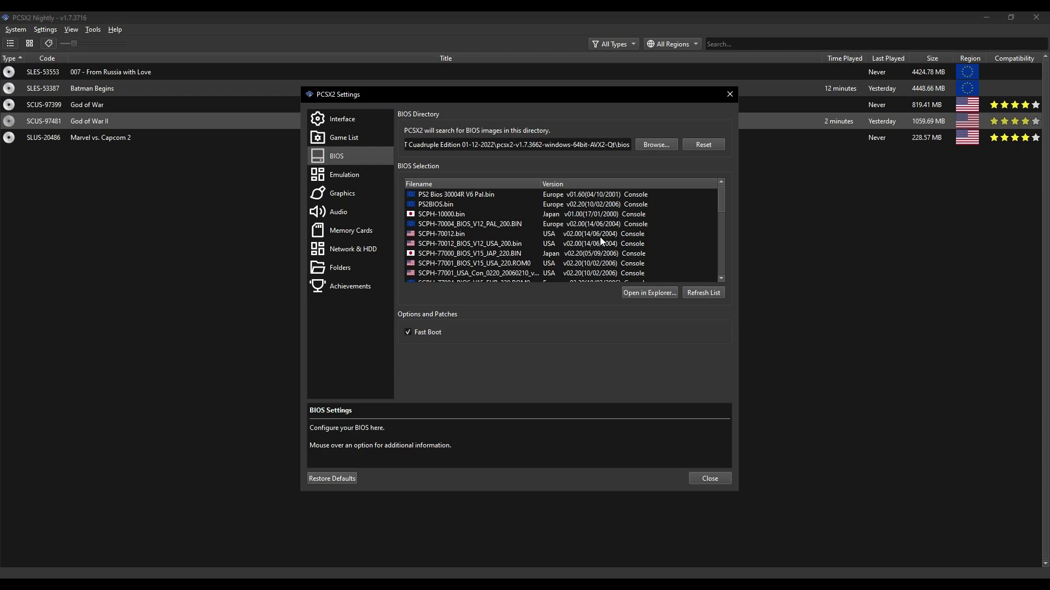
Select the USA v02.30(20/02/2008) Sony PlayStation 2 BIOS in the BIOS list and close the settings
{"action": "scroll", "coordinate": [611, 211], "scroll_direction": "down", "scroll_amount": 2}
{"action": "scroll", "coordinate": [613, 215], "scroll_direction": "down", "scroll_amount": 4}
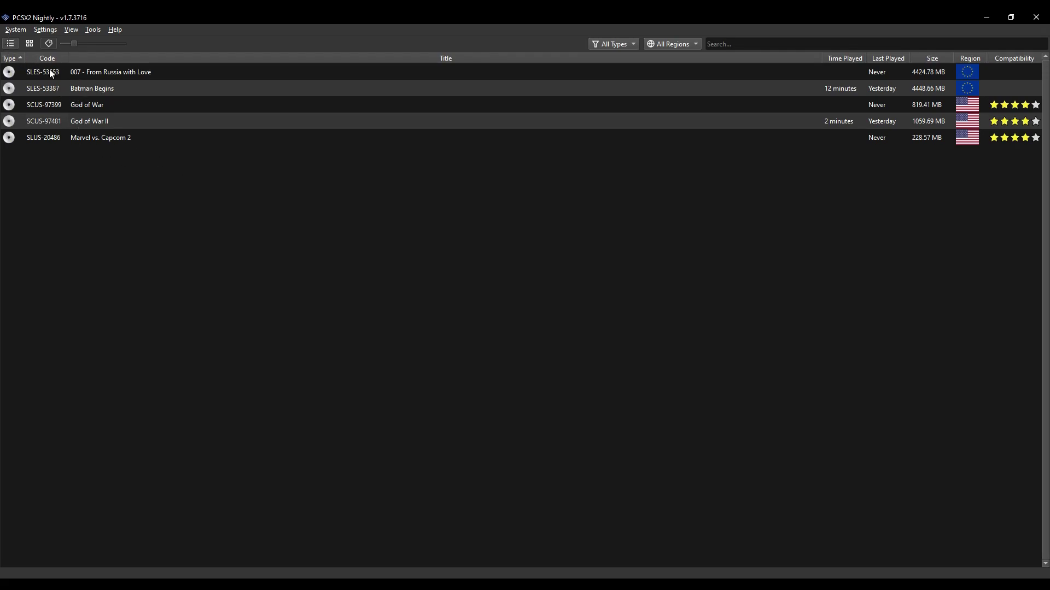
Add the Ps2 folder on the desktop as a game list search directory and close the settings
{"action": "left_click", "coordinate": [15, 30]}
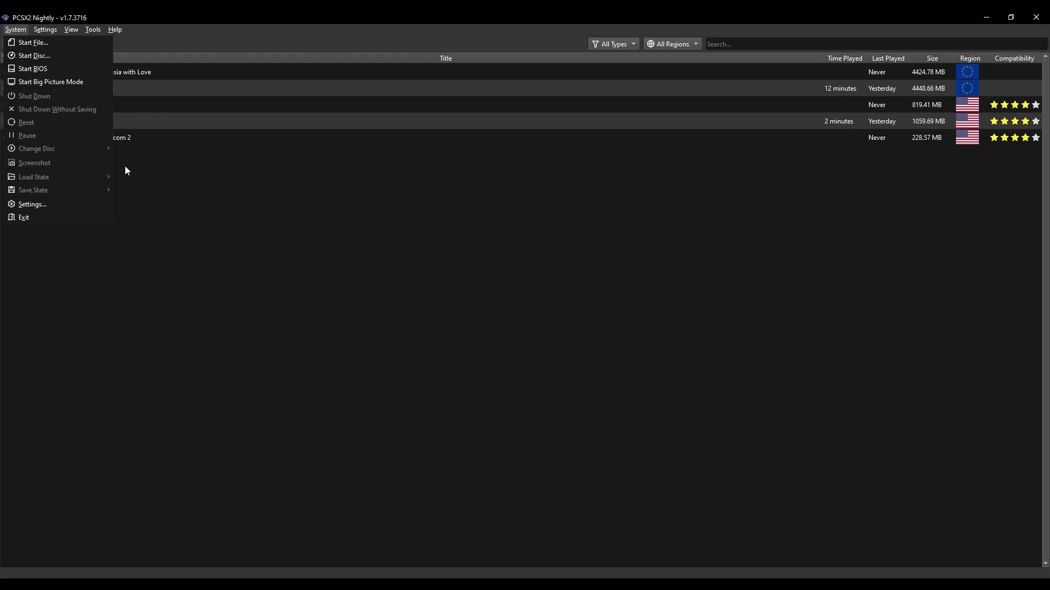
{"action": "left_click", "coordinate": [71, 204]}
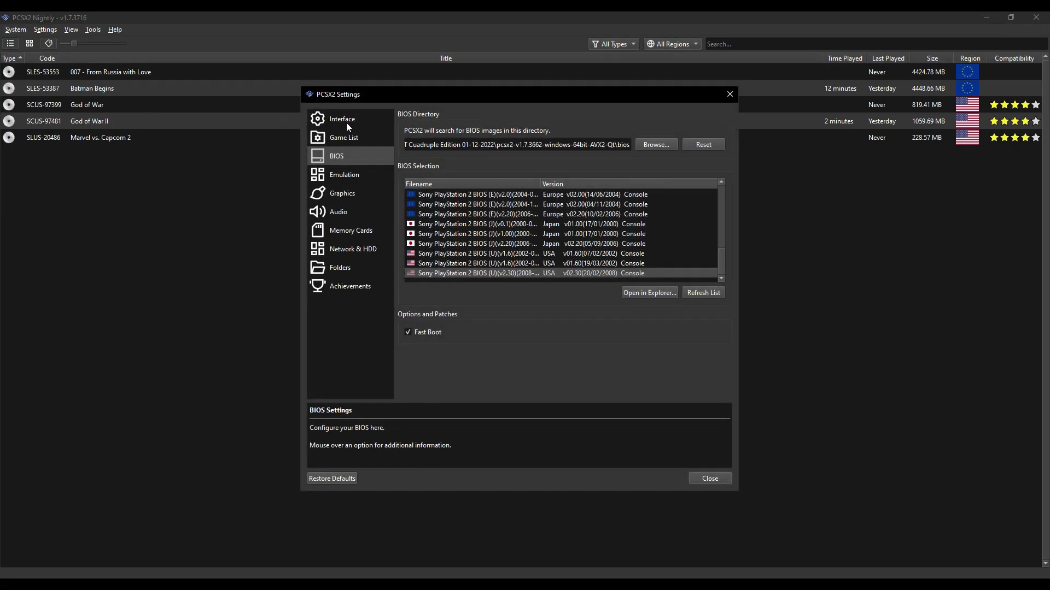
{"action": "left_click", "coordinate": [342, 140]}
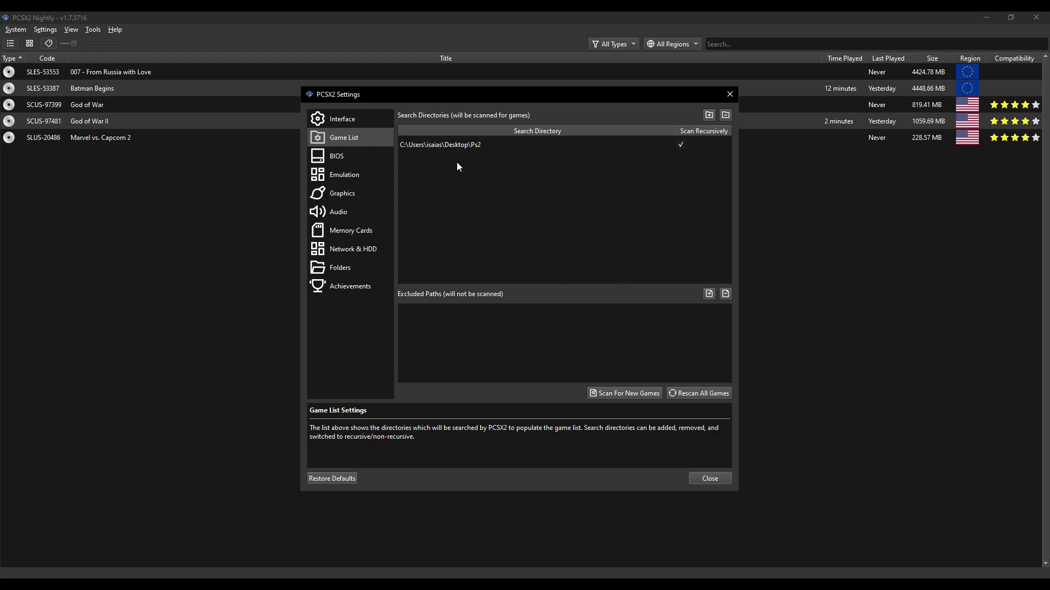
{"action": "left_click", "coordinate": [710, 115]}
{"action": "left_click", "coordinate": [811, 108]}
{"action": "left_click", "coordinate": [710, 115]}
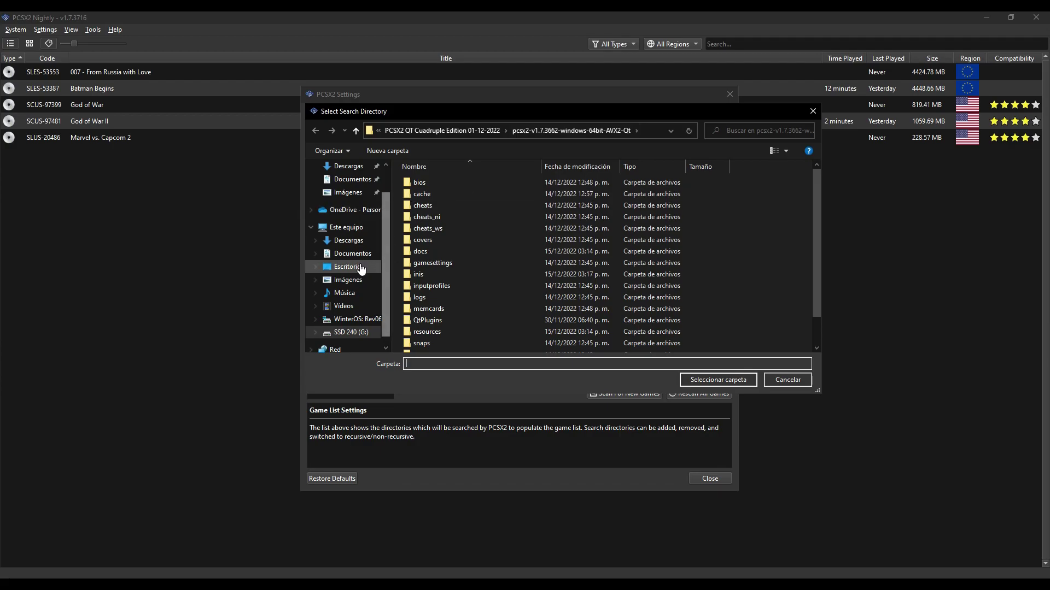
{"action": "scroll", "coordinate": [364, 257], "scroll_direction": "up", "scroll_amount": 2}
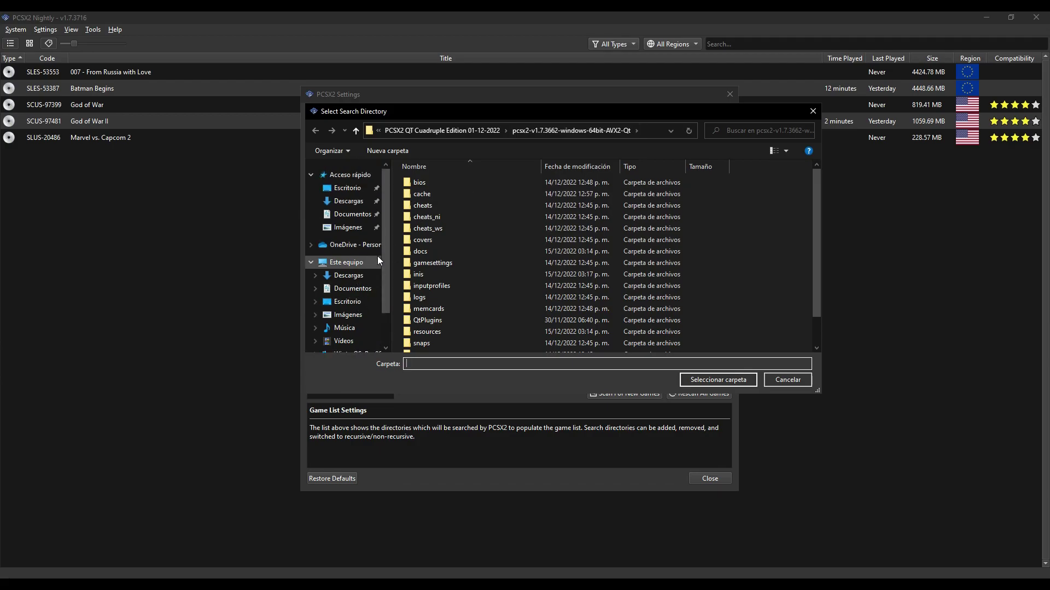
{"action": "left_click", "coordinate": [353, 192]}
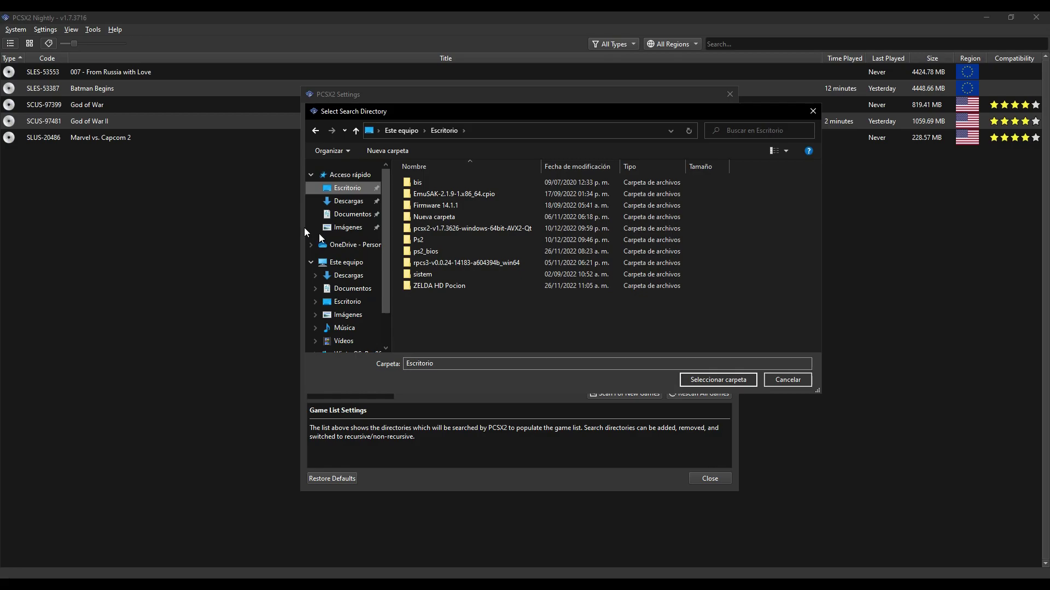
{"action": "left_click", "coordinate": [420, 241]}
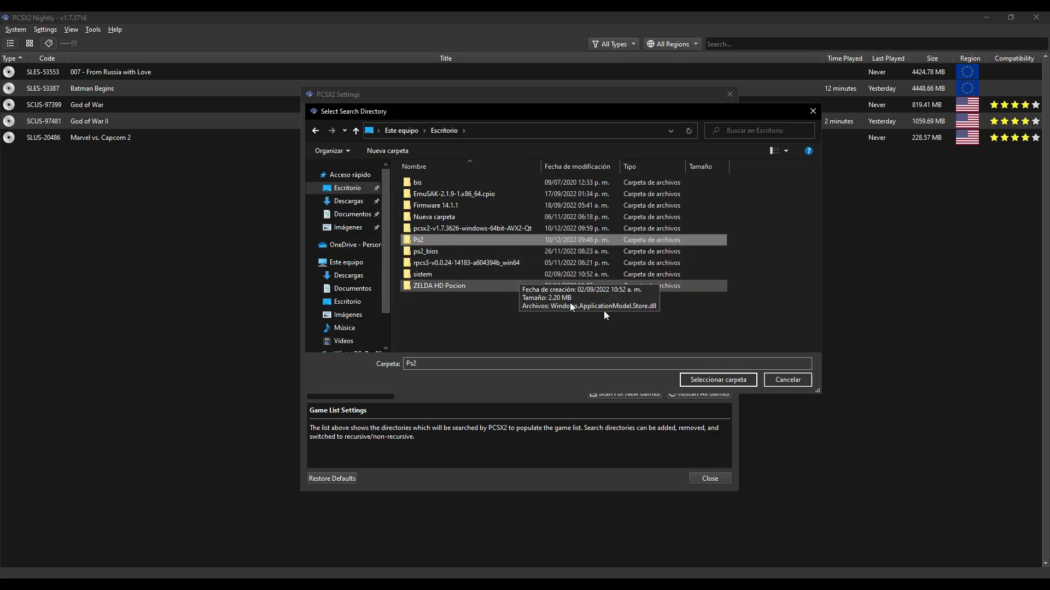
{"action": "left_click", "coordinate": [725, 380]}
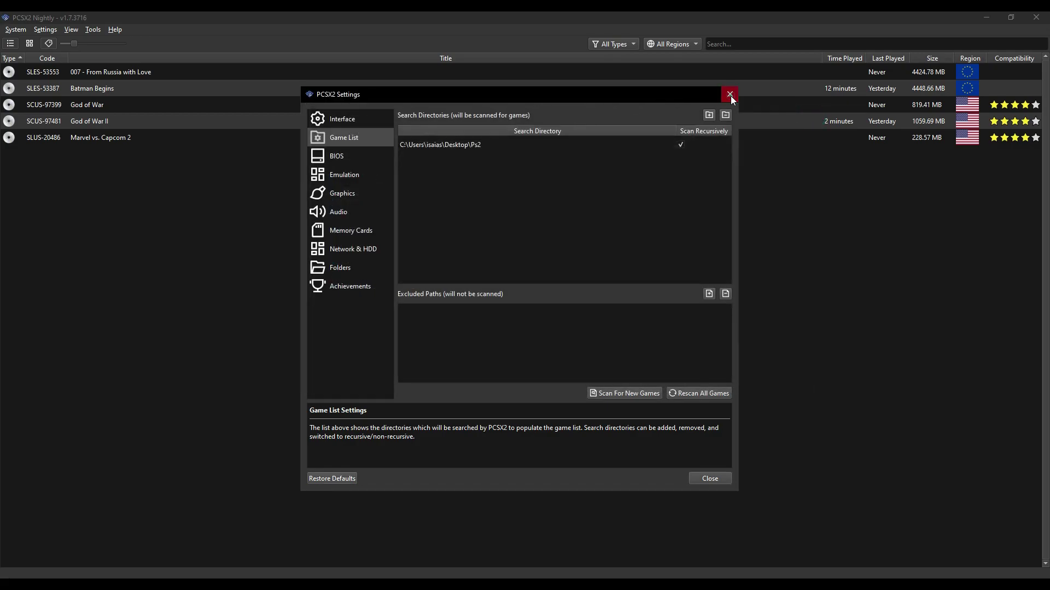
{"action": "left_click", "coordinate": [730, 94]}
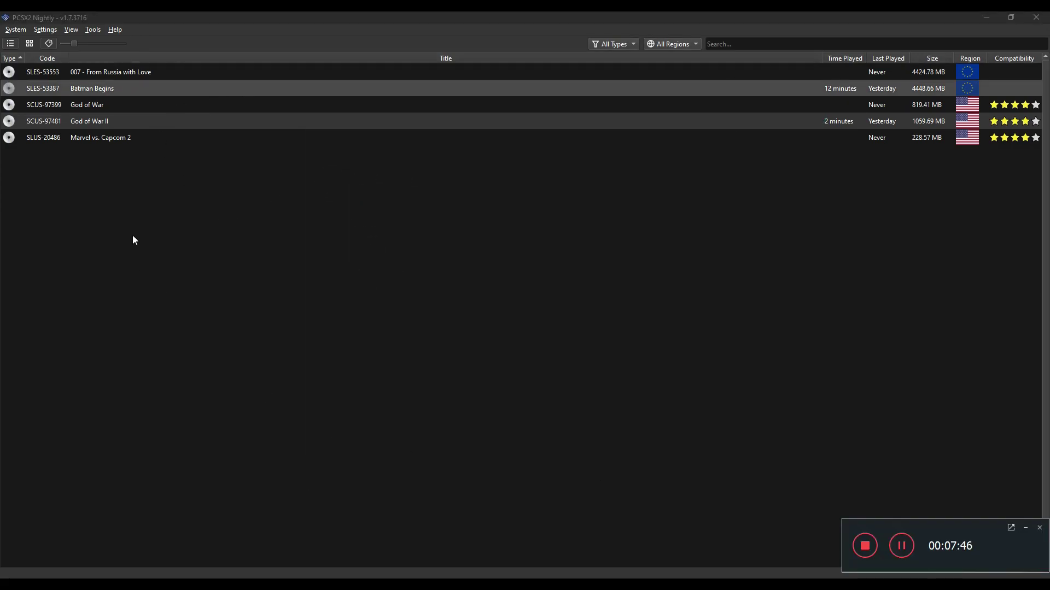
Set the graphics renderer to Direct3D 12 and the adapter to AMD Radeon(TM) Vega 8 Graphics
{"action": "left_click", "coordinate": [14, 30]}
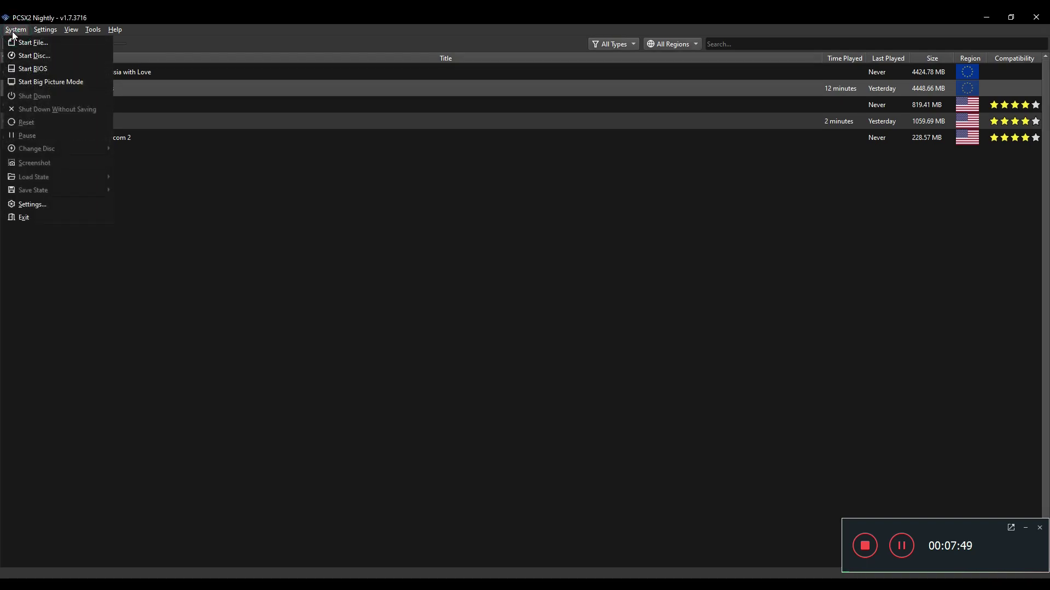
{"action": "left_click", "coordinate": [31, 205]}
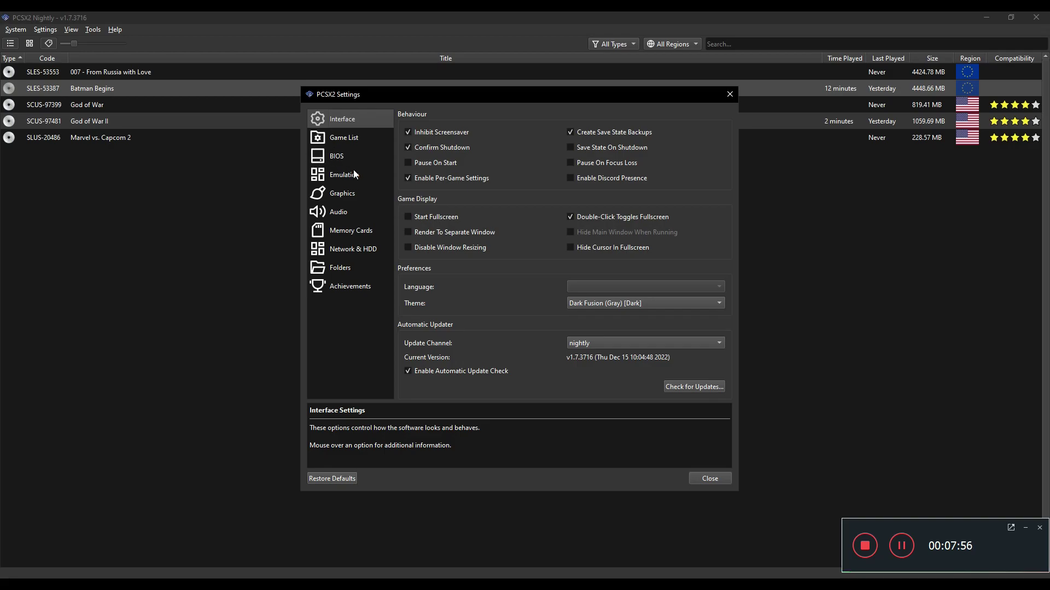
{"action": "left_click", "coordinate": [342, 196]}
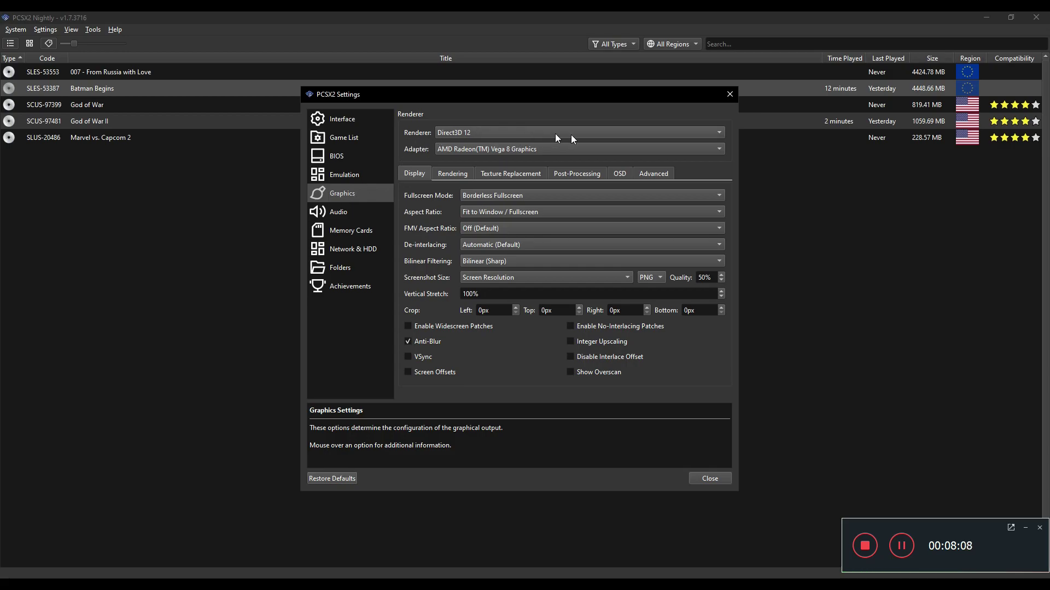
{"action": "left_click", "coordinate": [718, 132]}
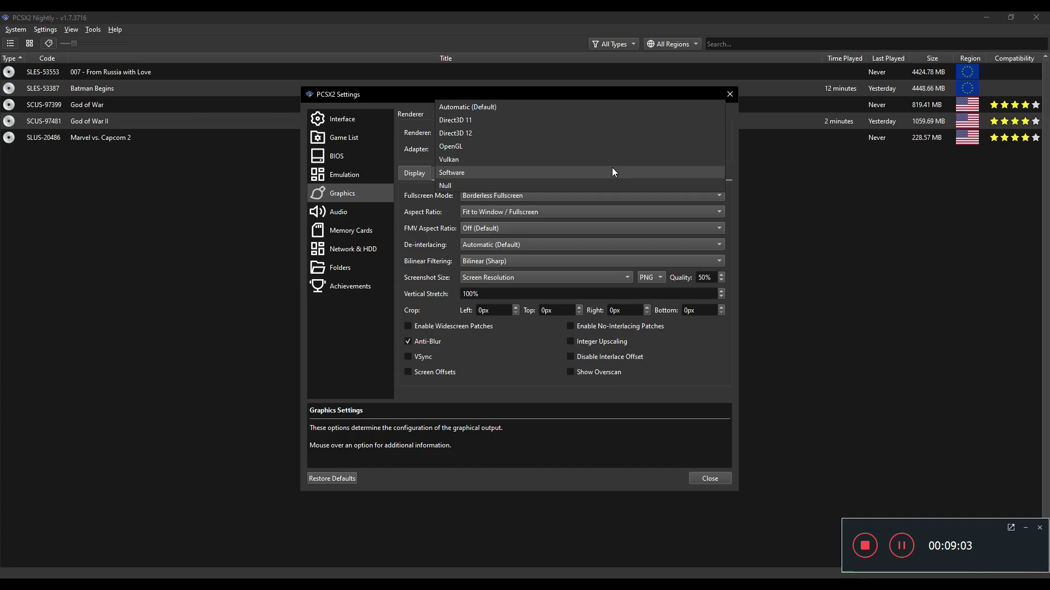
{"action": "left_click", "coordinate": [476, 133]}
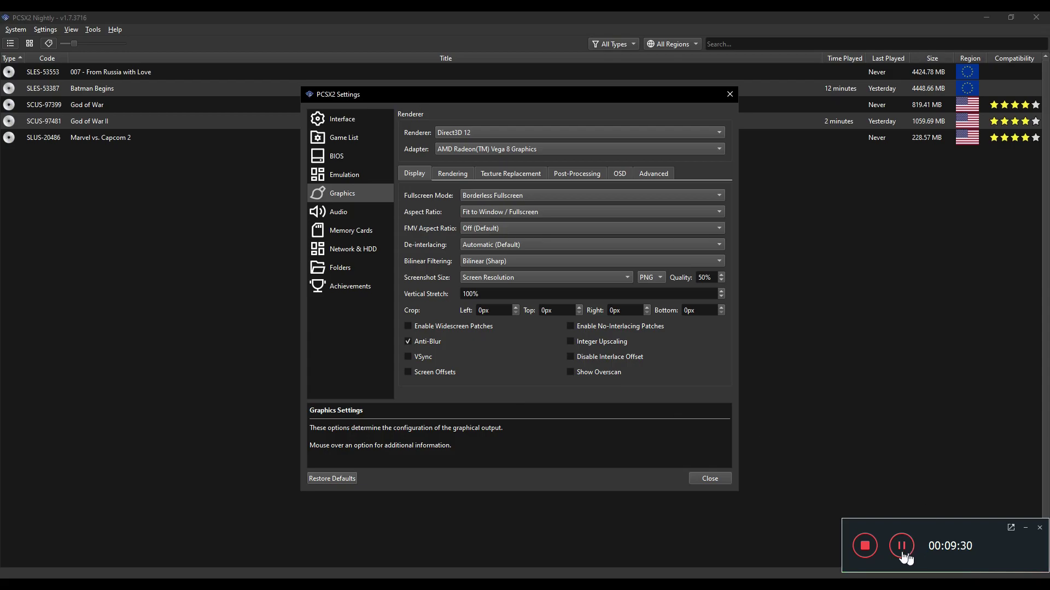
{"action": "left_click", "coordinate": [721, 149]}
{"action": "left_click", "coordinate": [503, 153]}
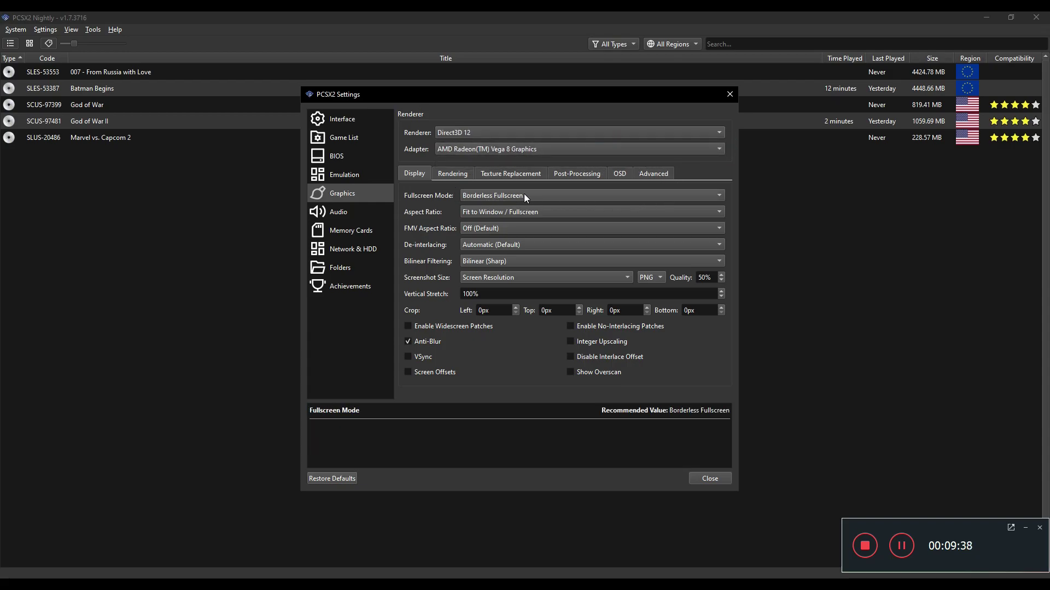
Set the fullscreen mode to Borderless Fullscreen, the aspect ratio to Fit to Window / Fullscreen and the FMV aspect ratio to Off (Default)
{"action": "left_click", "coordinate": [716, 196]}
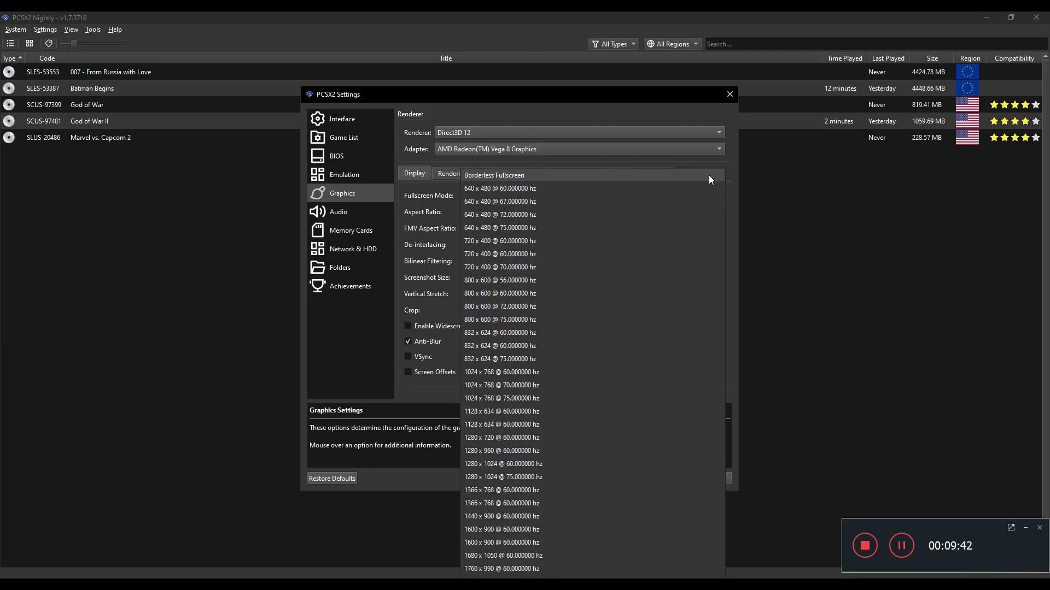
{"action": "left_click", "coordinate": [709, 175]}
{"action": "left_click", "coordinate": [722, 213]}
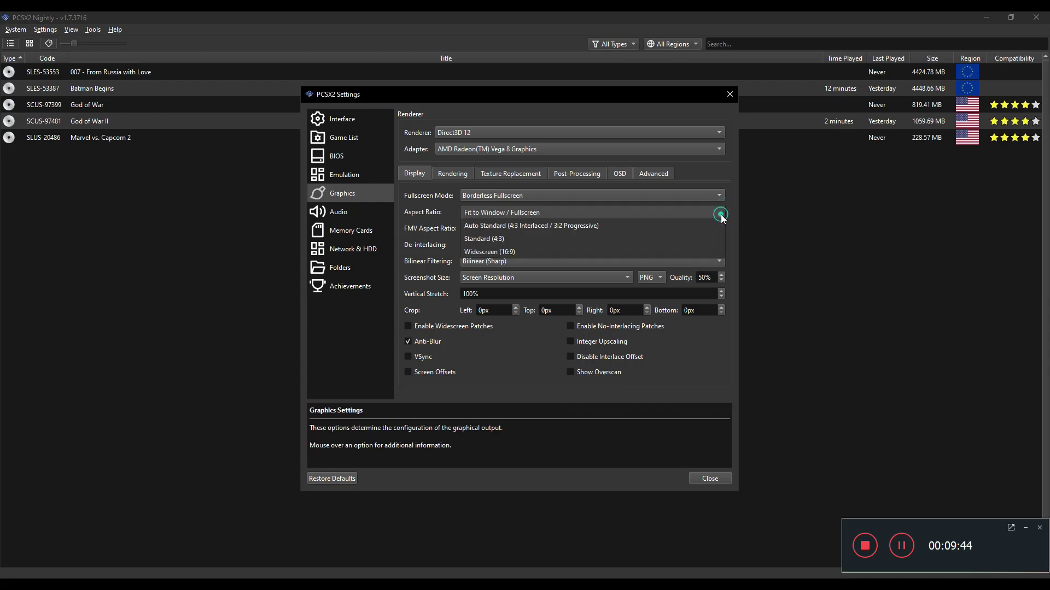
{"action": "left_click", "coordinate": [653, 212]}
{"action": "left_click", "coordinate": [722, 227]}
{"action": "left_click", "coordinate": [713, 228]}
Set de-interlacing to Automatic (Default) and bilinear filtering to Bilinear (Sharp) in the graphics display settings
{"action": "left_click", "coordinate": [711, 244]}
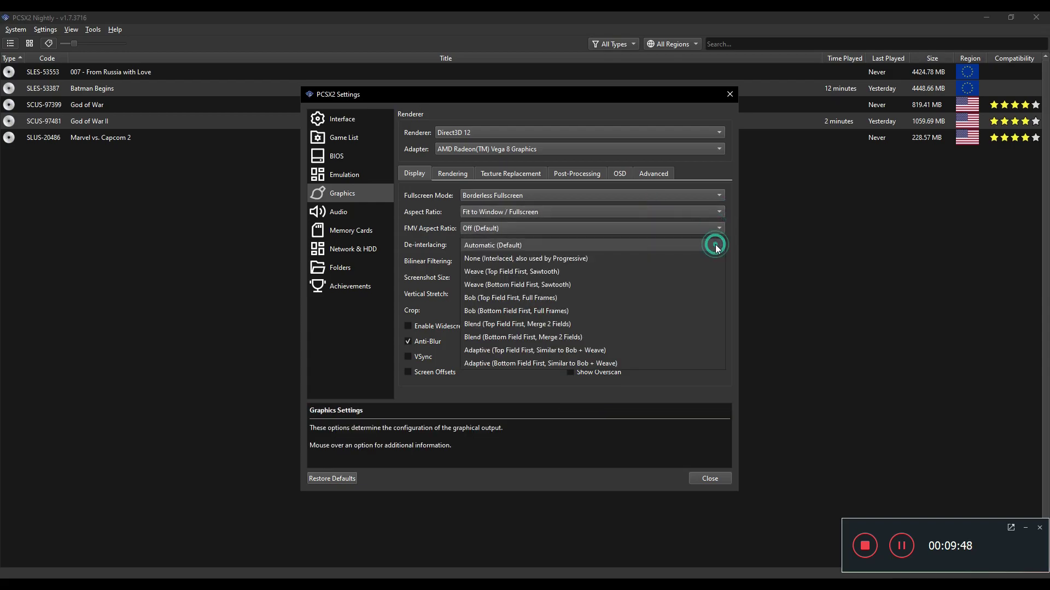
{"action": "left_click", "coordinate": [715, 244]}
{"action": "left_click", "coordinate": [718, 261]}
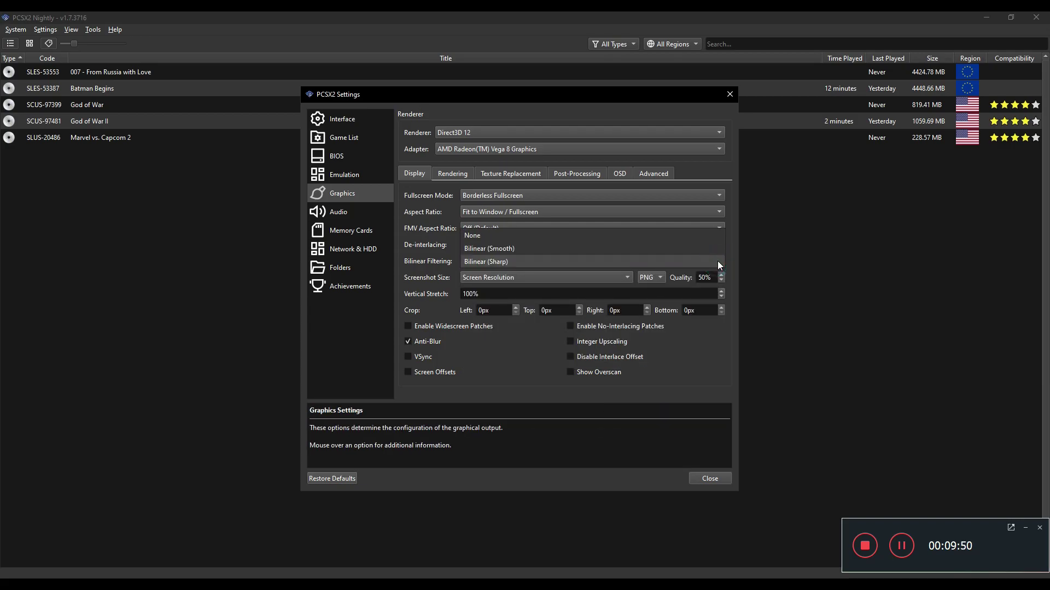
{"action": "left_click", "coordinate": [681, 262]}
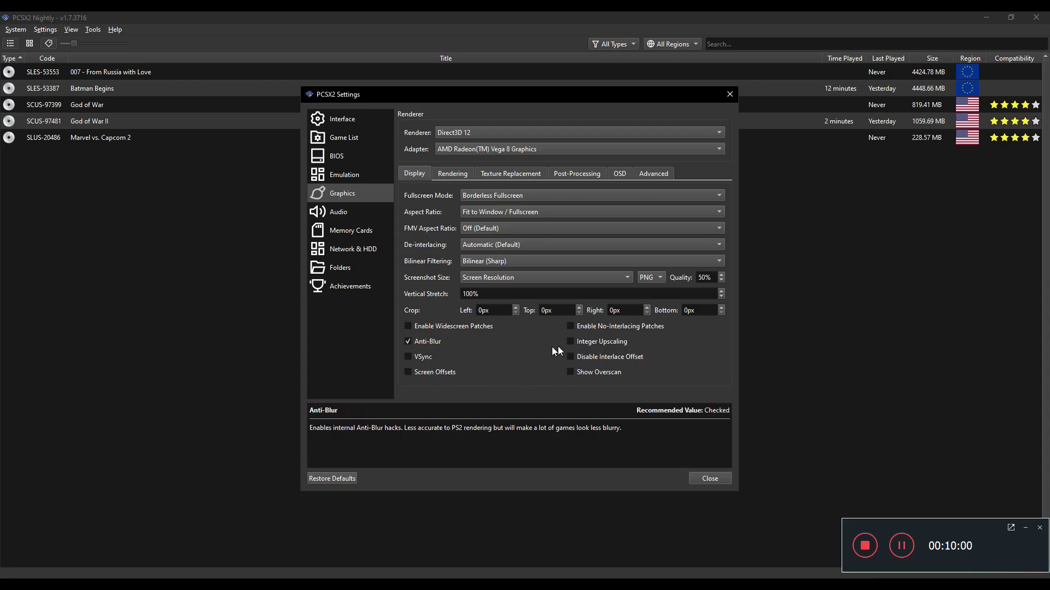
Review the rendering, texture replacement, post-processing, OSD and advanced graphics settings
{"action": "left_click", "coordinate": [458, 176]}
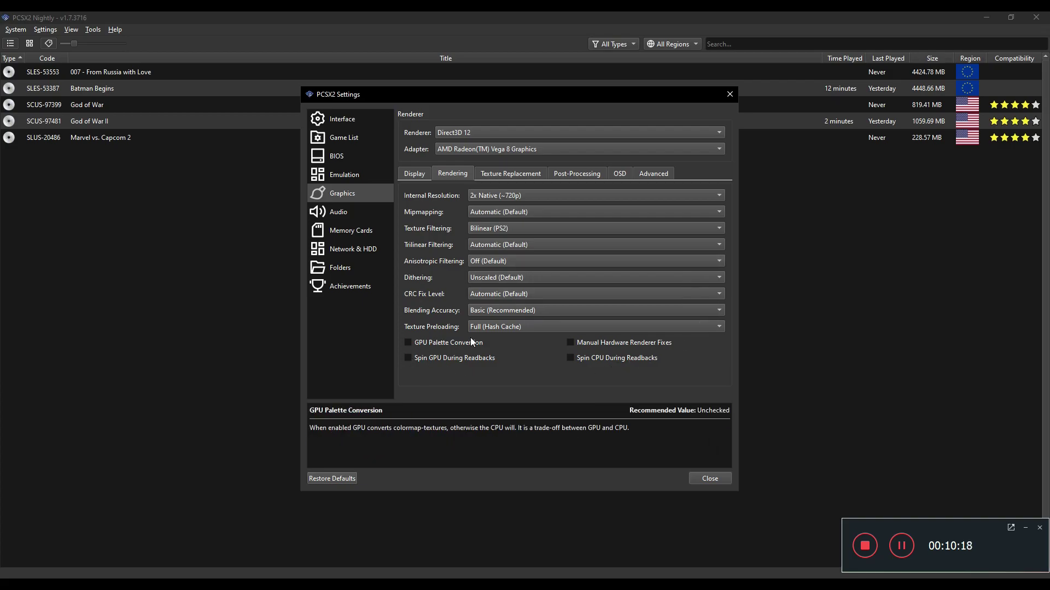
{"action": "left_click", "coordinate": [521, 173]}
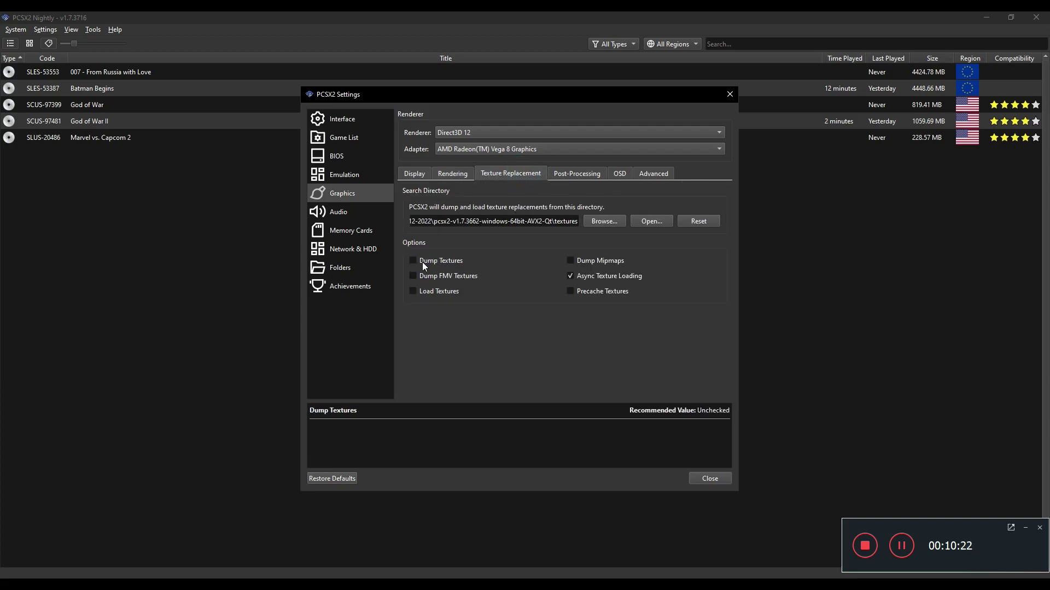
{"action": "left_click", "coordinate": [584, 173]}
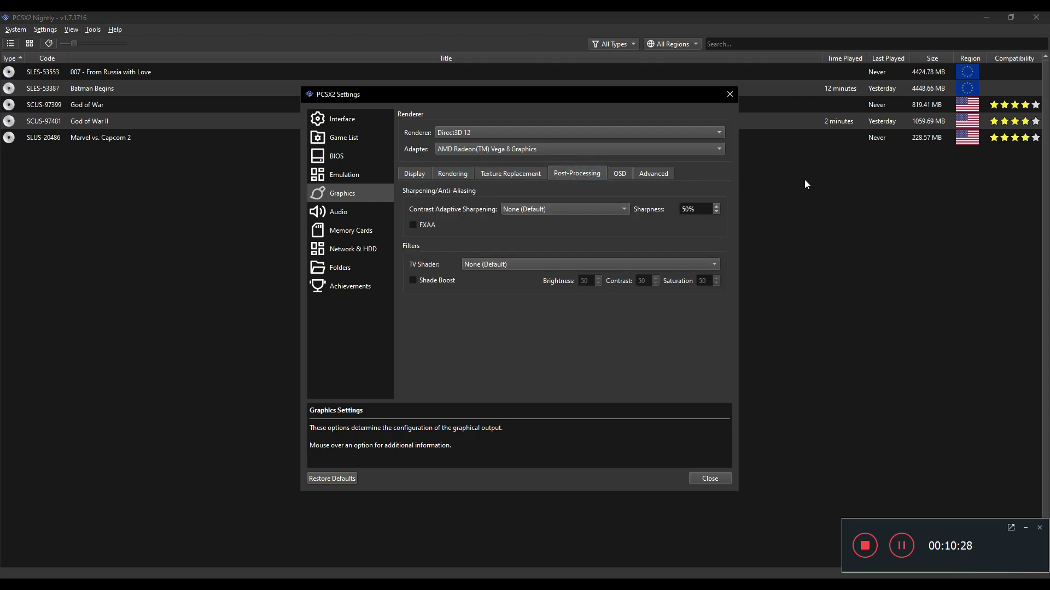
{"action": "left_click", "coordinate": [620, 174]}
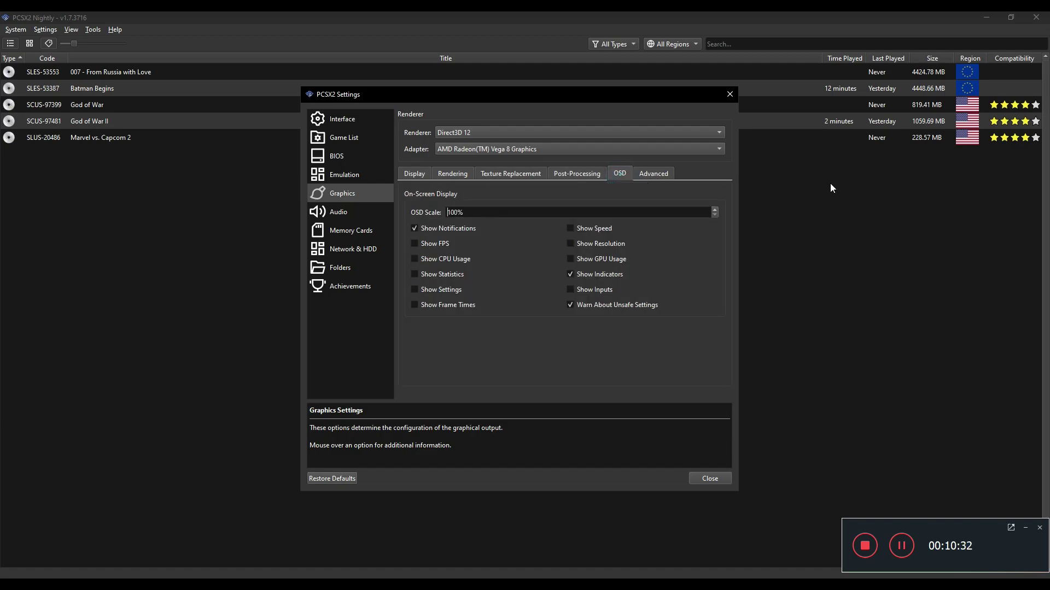
{"action": "left_click", "coordinate": [656, 175]}
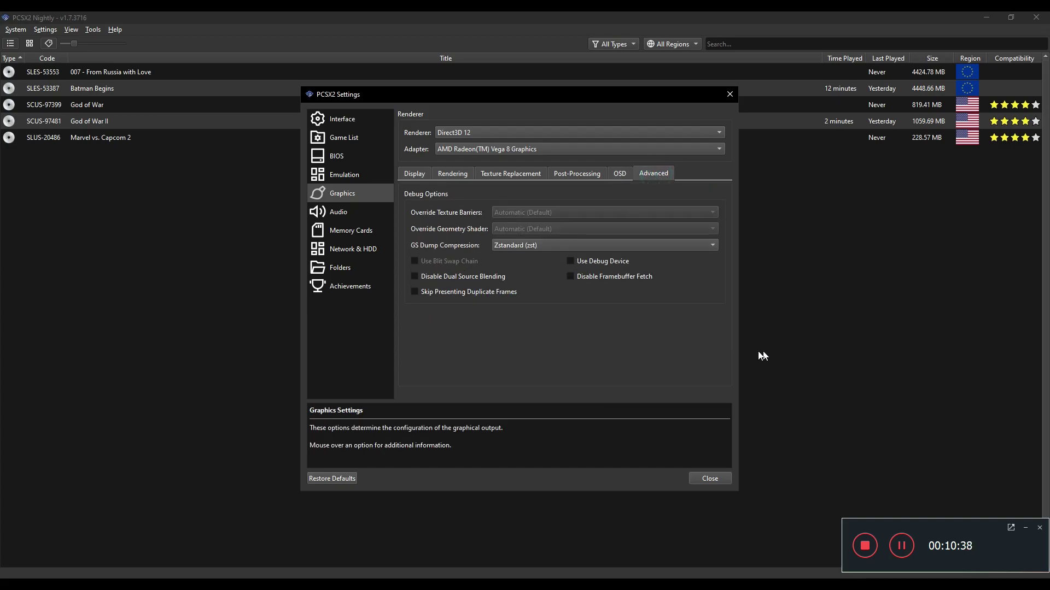
Set the audio mixing to Gaussian interpolation, TimeStretch (Recommended) synchronization and Stereo (None, Default) expansion
{"action": "left_click", "coordinate": [335, 213]}
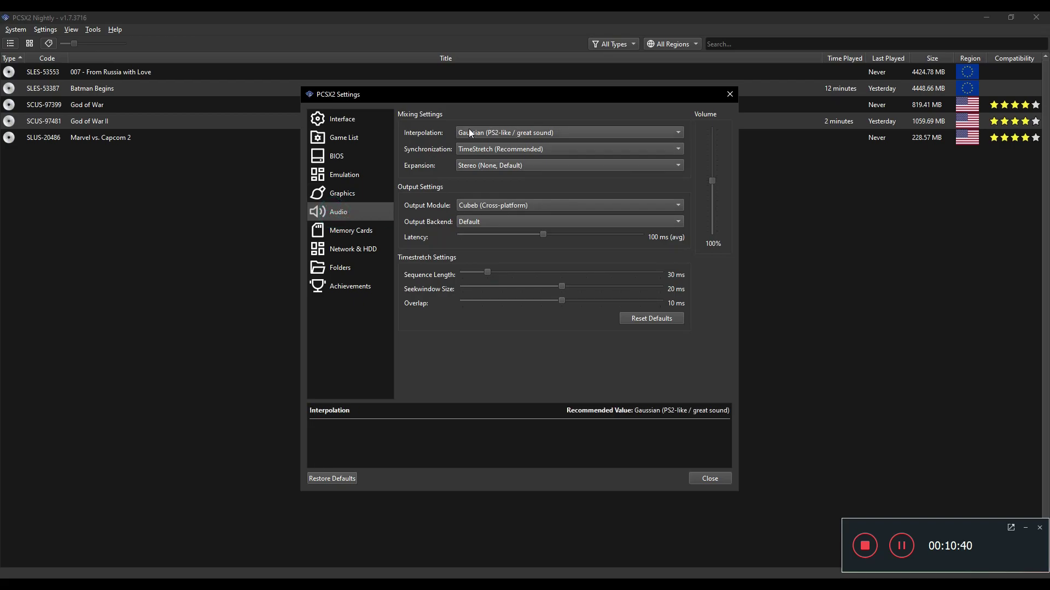
{"action": "left_click", "coordinate": [679, 133]}
{"action": "left_click", "coordinate": [679, 133]}
{"action": "left_click", "coordinate": [680, 150]}
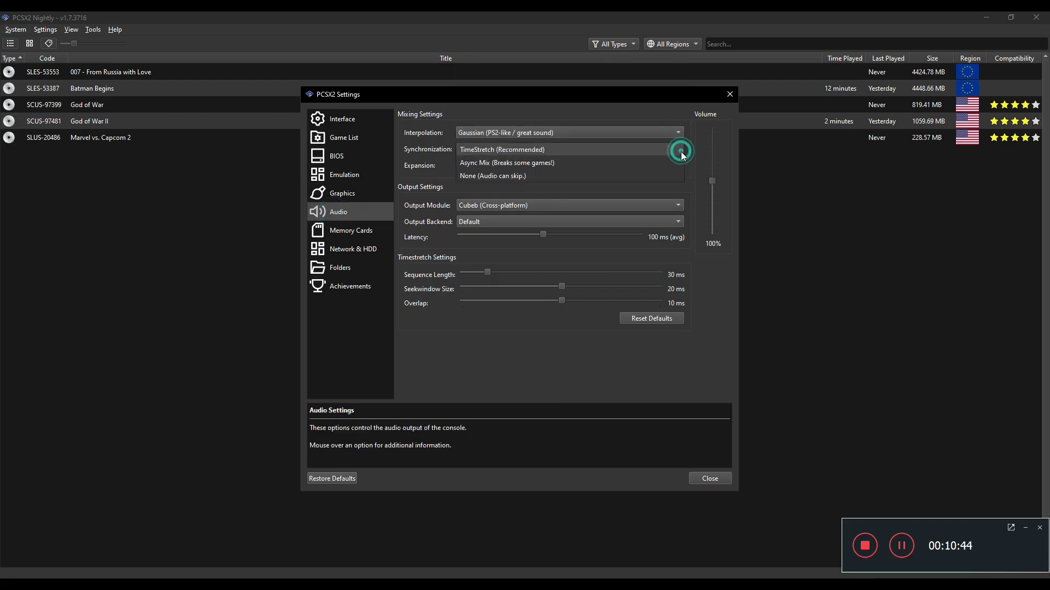
{"action": "left_click", "coordinate": [681, 157]}
{"action": "left_click", "coordinate": [681, 169]}
{"action": "left_click", "coordinate": [680, 167]}
Set the audio output module to Cubeb (Cross-platform) and the output backend to Default, and close the settings
{"action": "left_click", "coordinate": [680, 209]}
{"action": "left_click", "coordinate": [680, 208]}
{"action": "left_click", "coordinate": [680, 221]}
{"action": "left_click", "coordinate": [679, 221]}
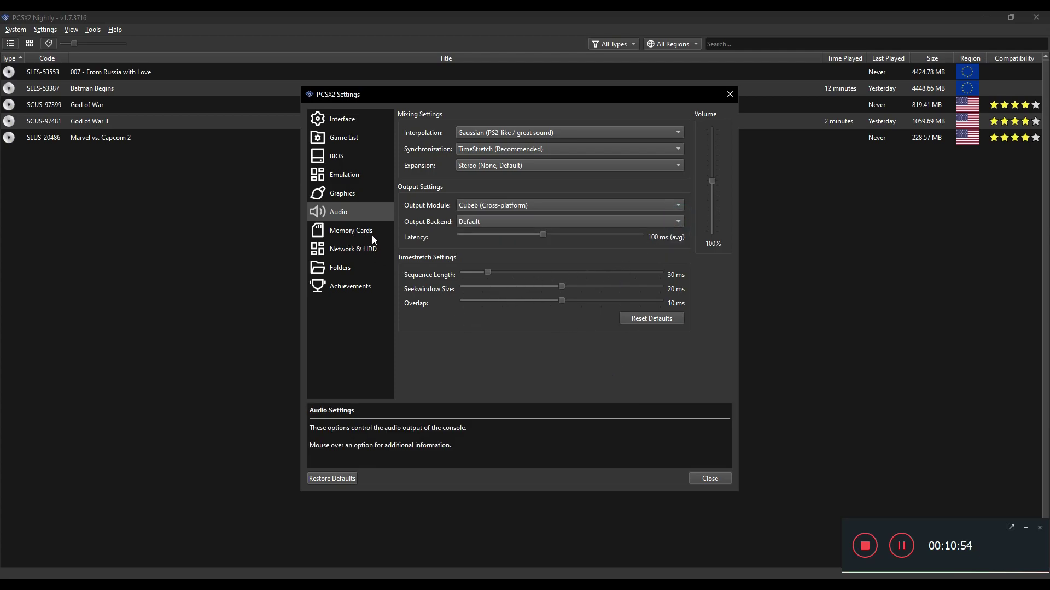
{"action": "left_click", "coordinate": [729, 94]}
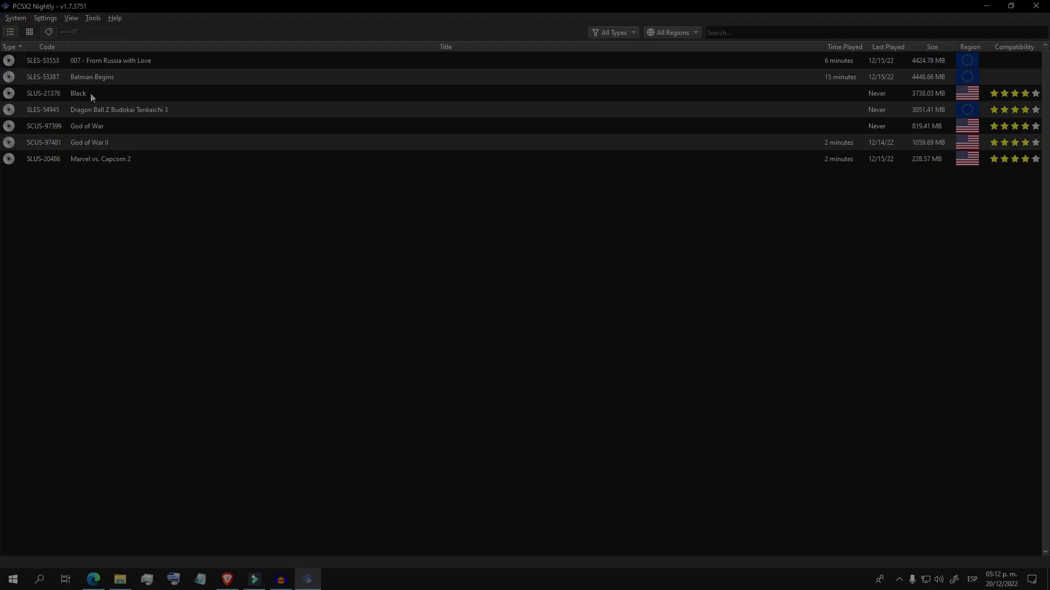
Launch Black from the game list and move the character through the level to test the game
{"action": "left_click", "coordinate": [97, 94]}
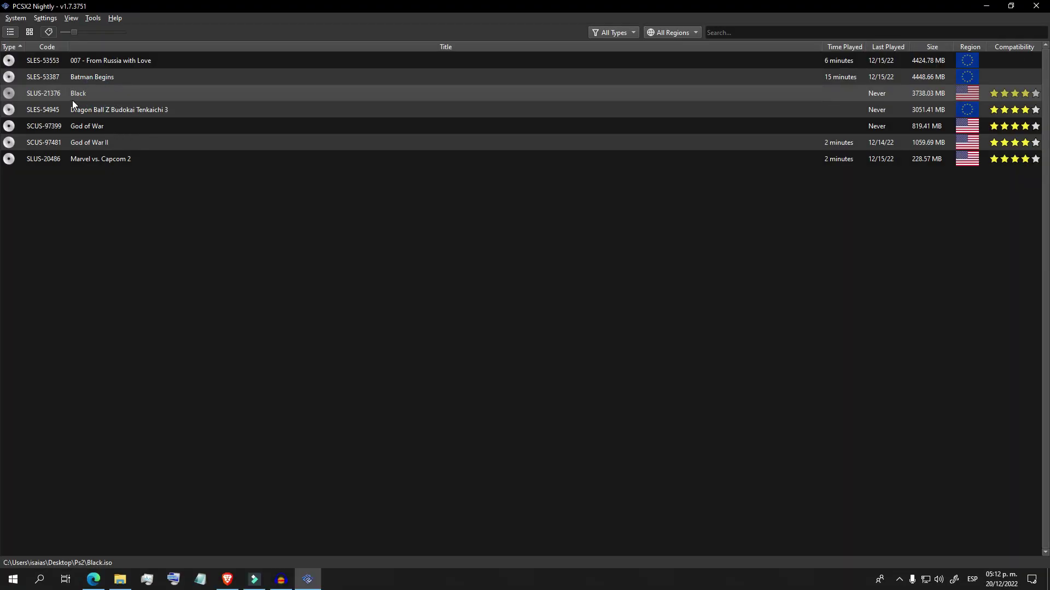
{"action": "double_click", "coordinate": [8, 93]}
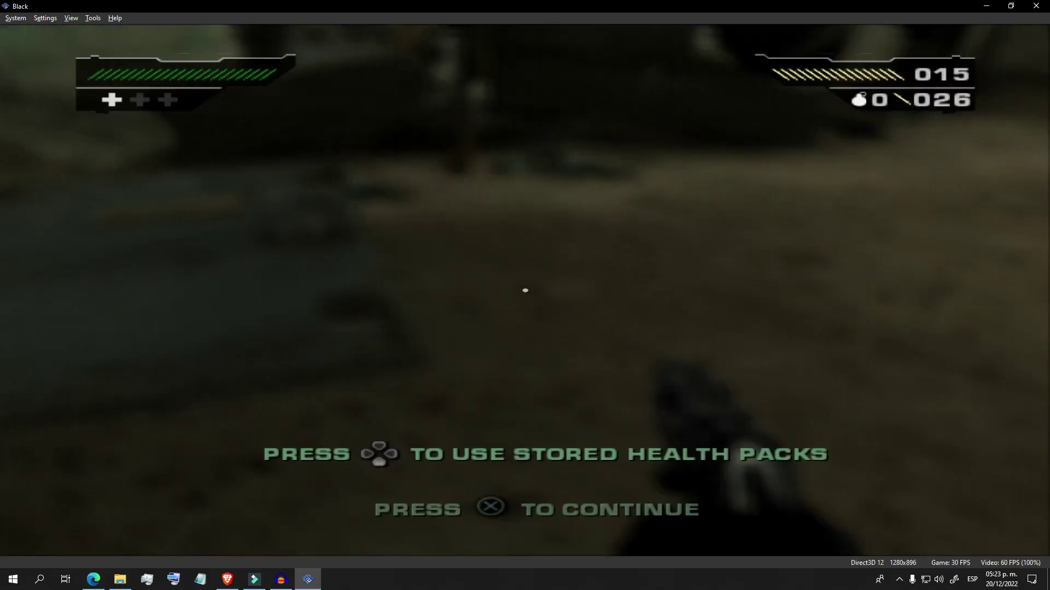
{"action": "key", "text": "k"}
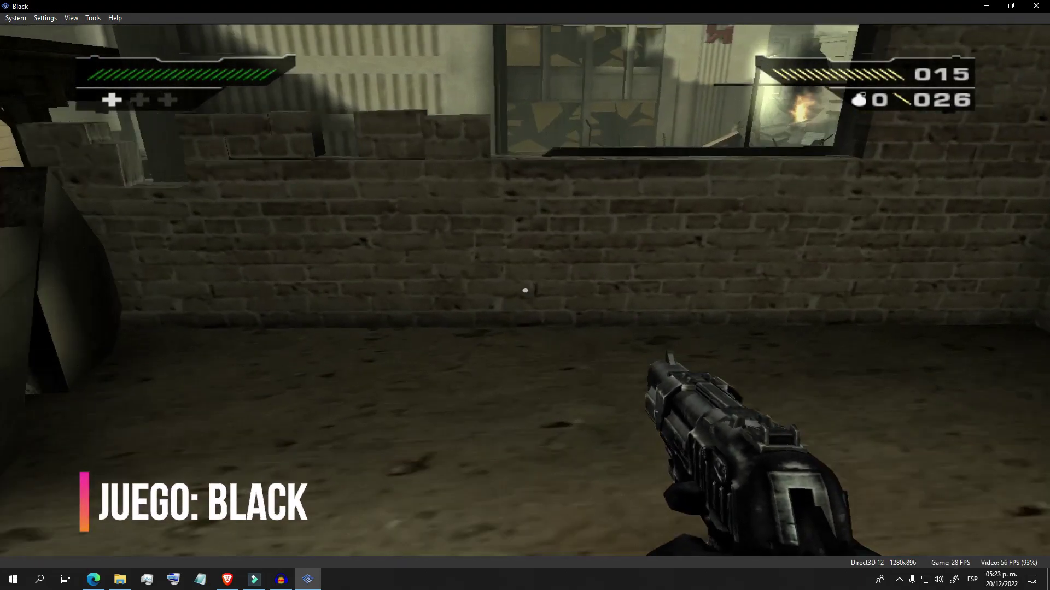
{"action": "key", "text": "w"}
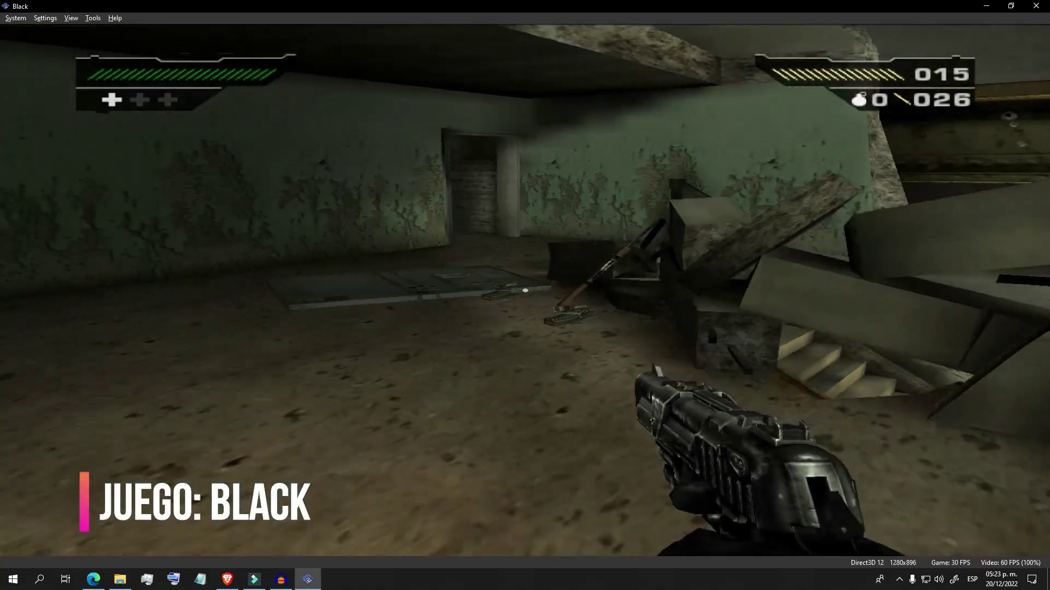
{"action": "key", "text": "w"}
{"action": "key", "text": "h"}
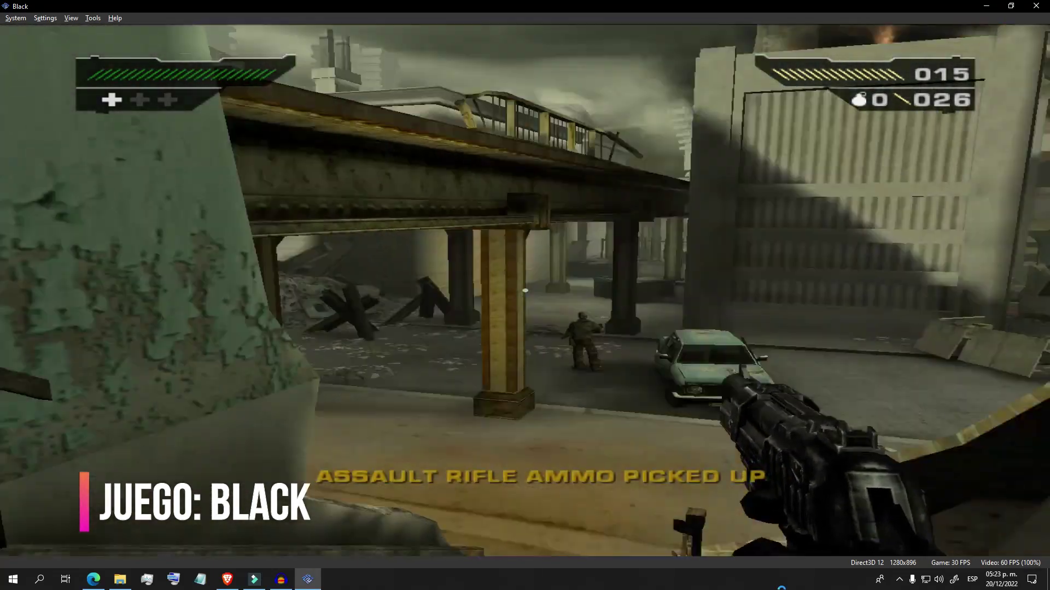
Advance toward the soldier under the overpass in a crouch and shoot him with the pistol
{"action": "key", "text": "w"}
{"action": "key", "text": "f"}
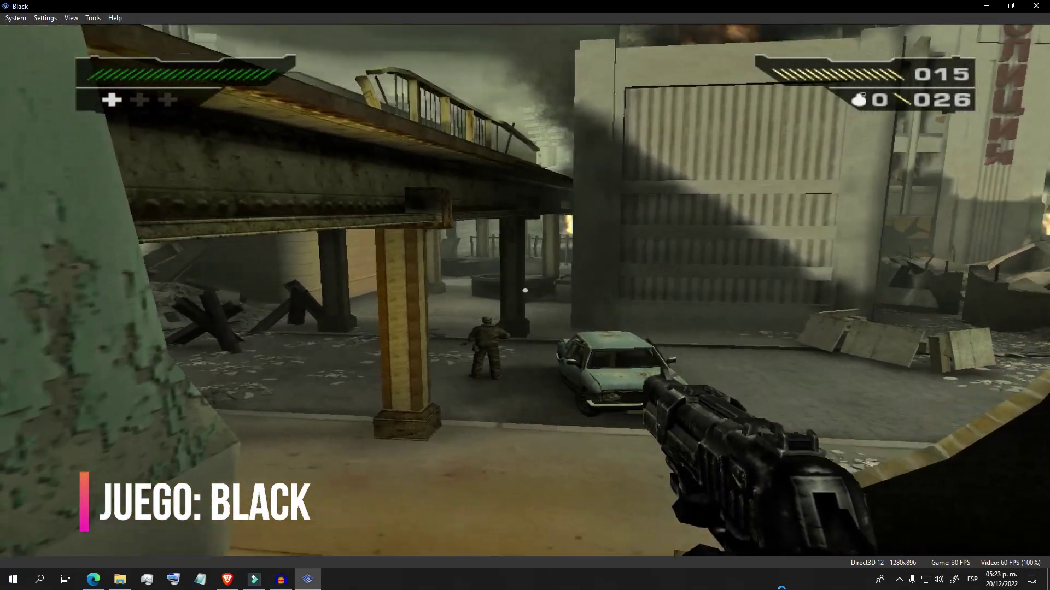
{"action": "key", "text": "l"}
{"action": "key", "text": "w"}
{"action": "key", "text": "f"}
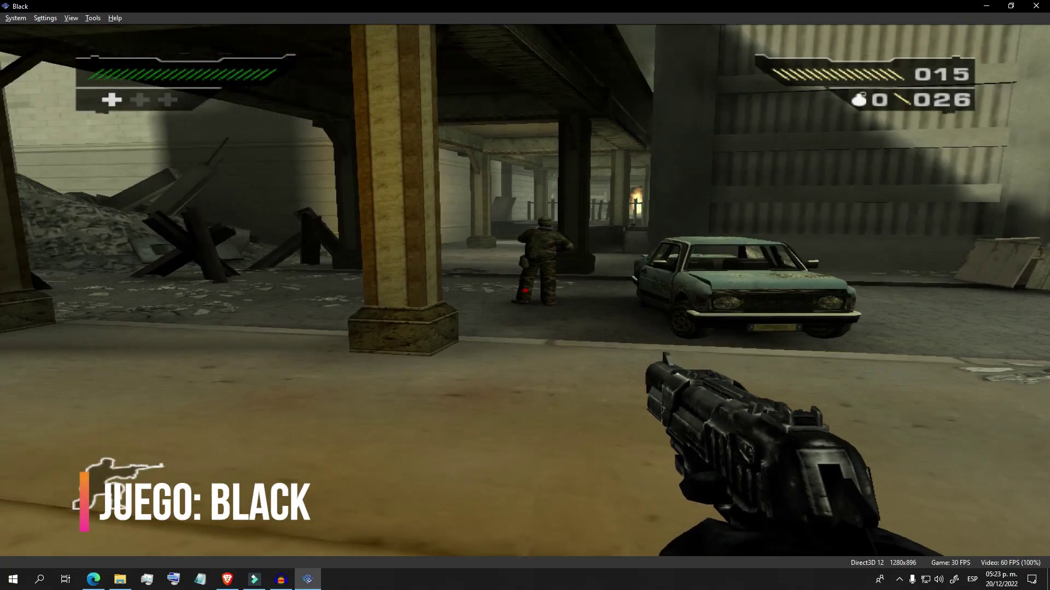
{"action": "key", "text": "e"}
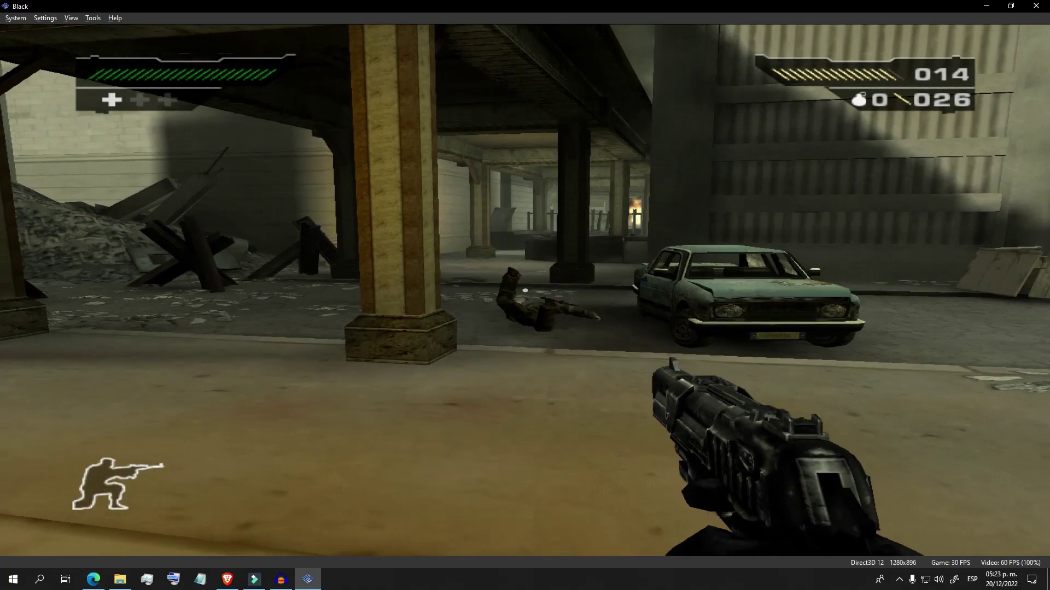
{"action": "key", "text": "w"}
{"action": "key", "text": "w"}
{"action": "key", "text": "e"}
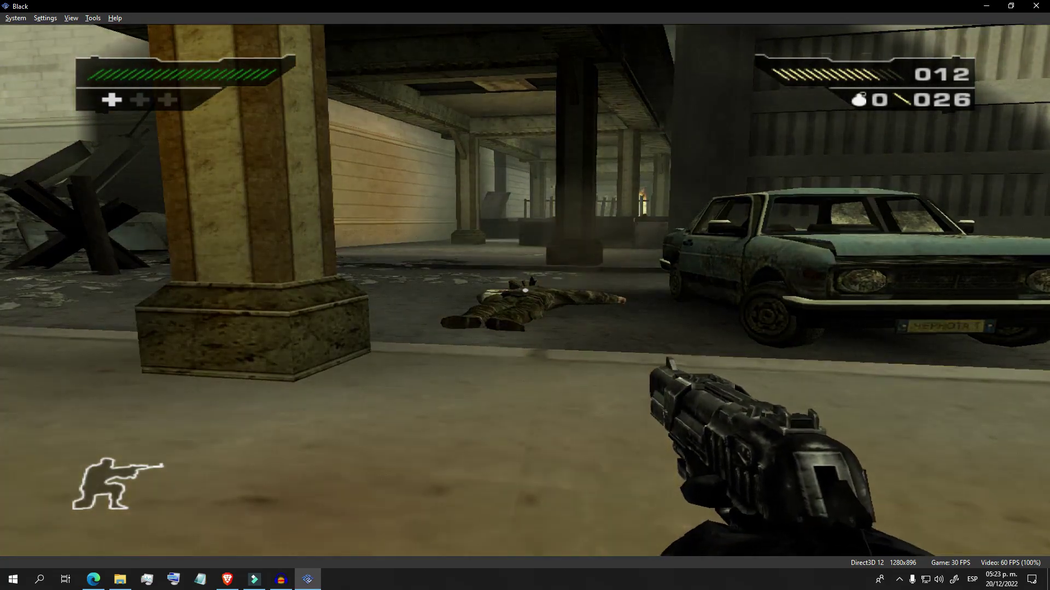
Stand up, cross to the fallen soldier and swap the pistol for the assault rifle lying by the first aid kit
{"action": "key", "text": "c"}
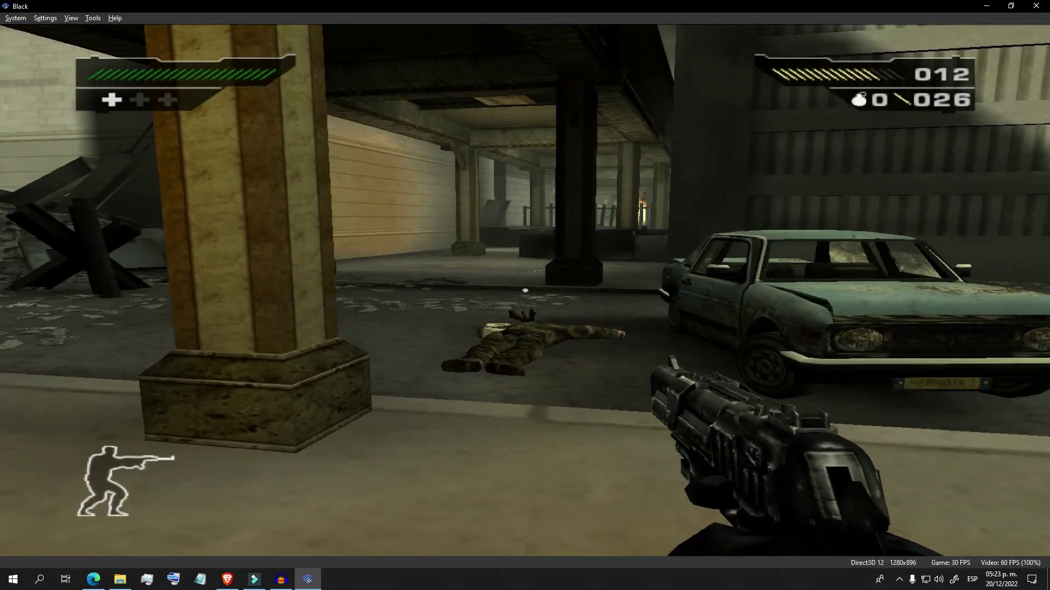
{"action": "key", "text": "w"}
{"action": "key", "text": "f"}
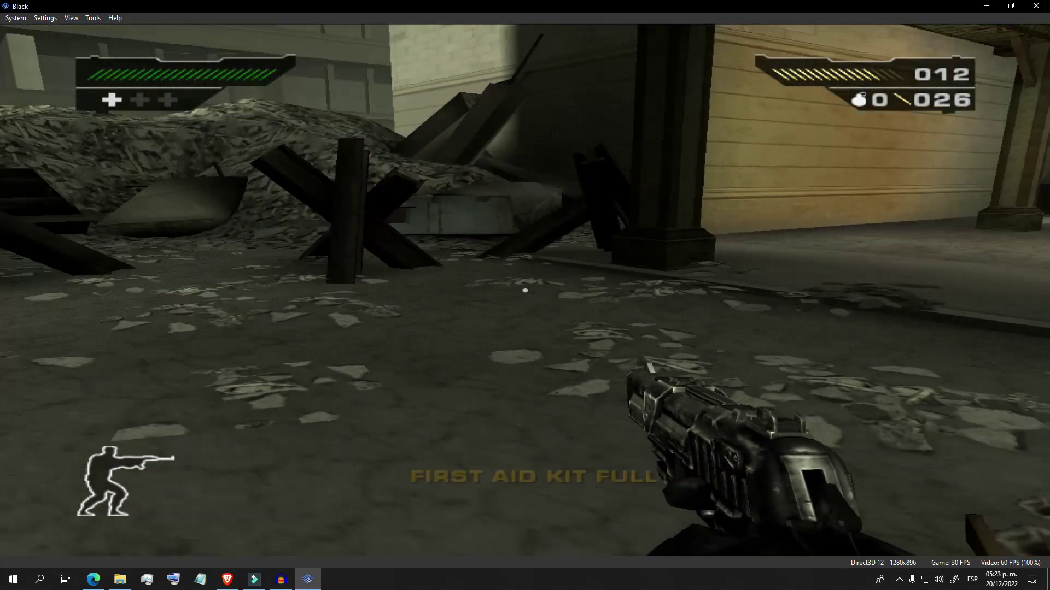
{"action": "key", "text": "f"}
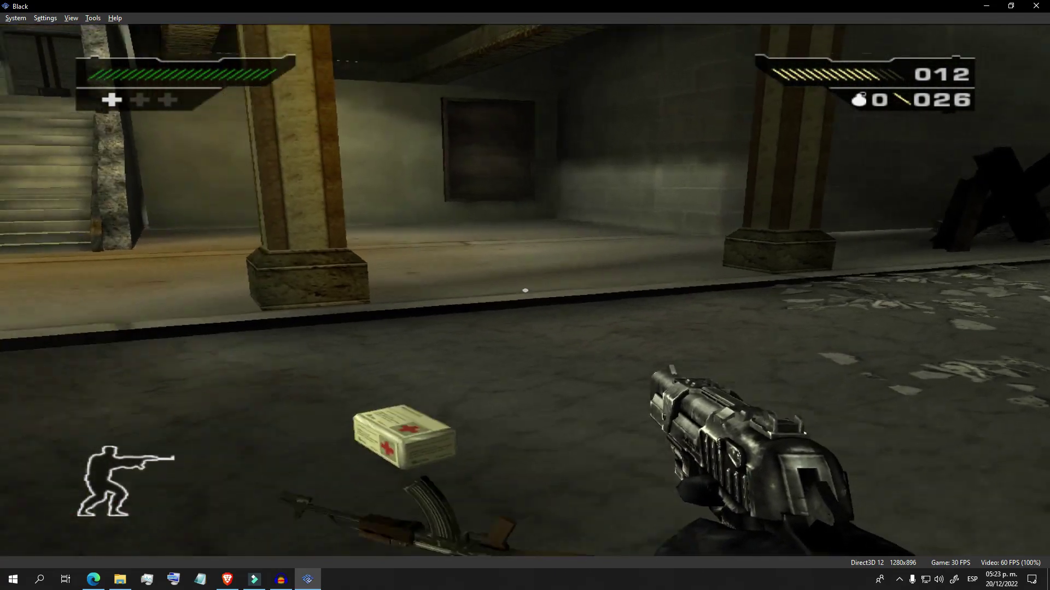
{"action": "key", "text": "w"}
{"action": "key", "text": "f"}
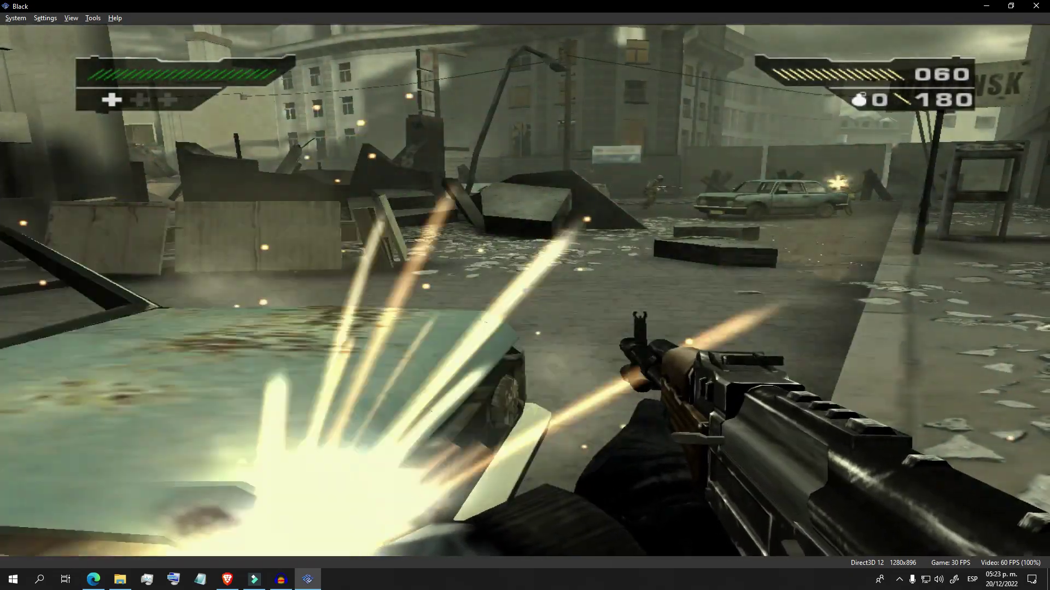
Take cover behind the green car and open fire on the enemies down the street near the VEBLENSK sign
{"action": "key", "text": "a"}
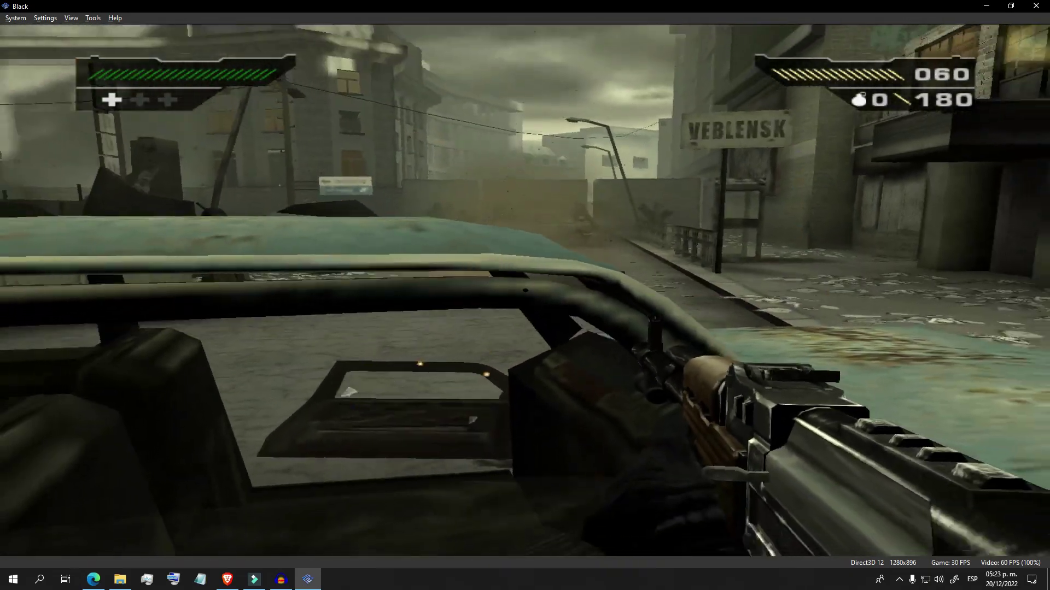
{"action": "key", "text": "c"}
{"action": "key", "text": "d"}
{"action": "key", "text": "d"}
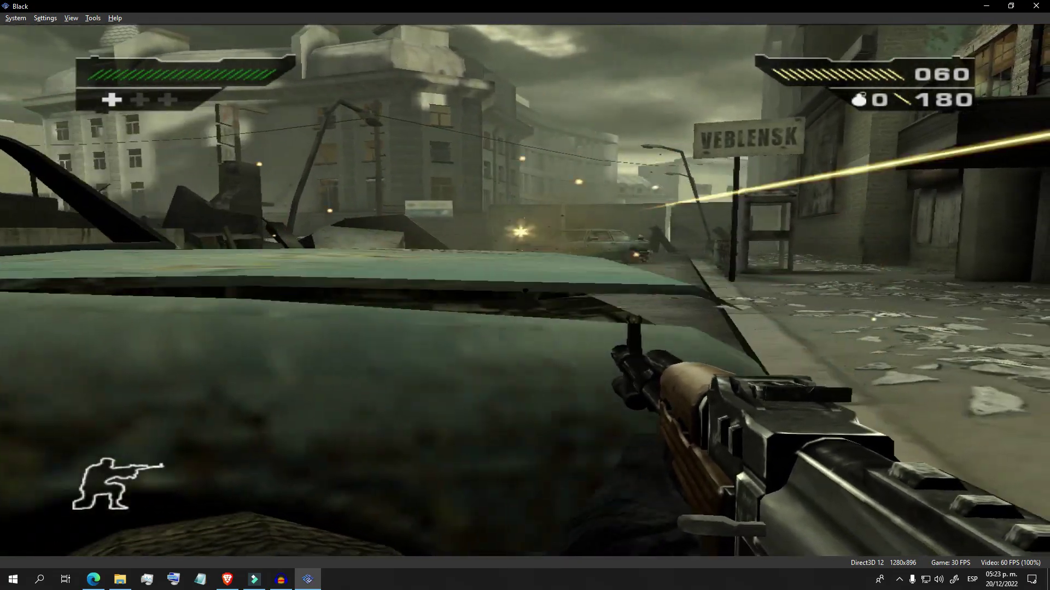
{"action": "key", "text": "h"}
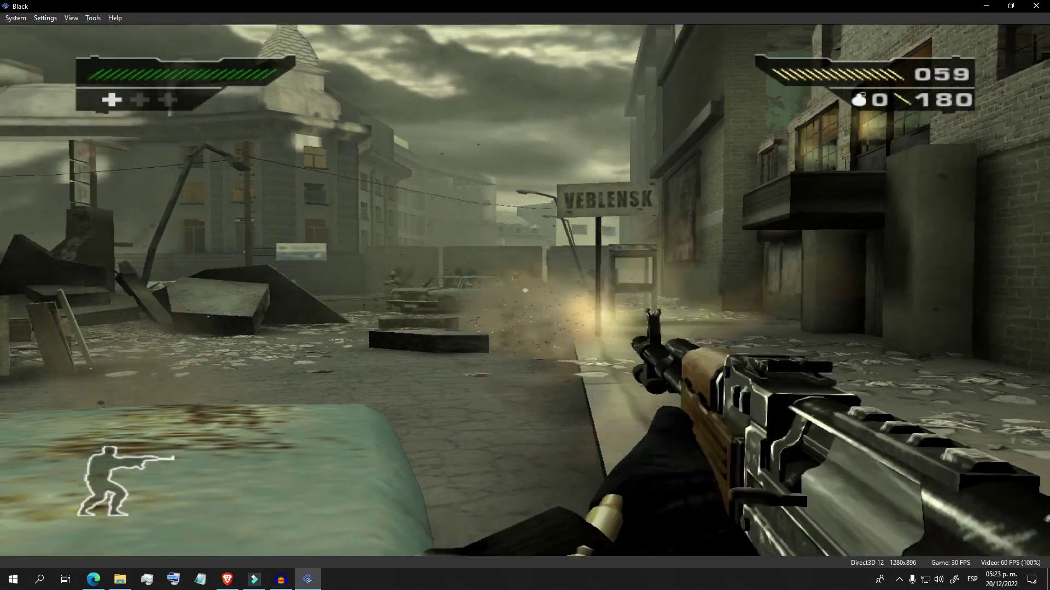
{"action": "key", "text": "f"}
{"action": "key", "text": "h"}
{"action": "key", "text": "e"}
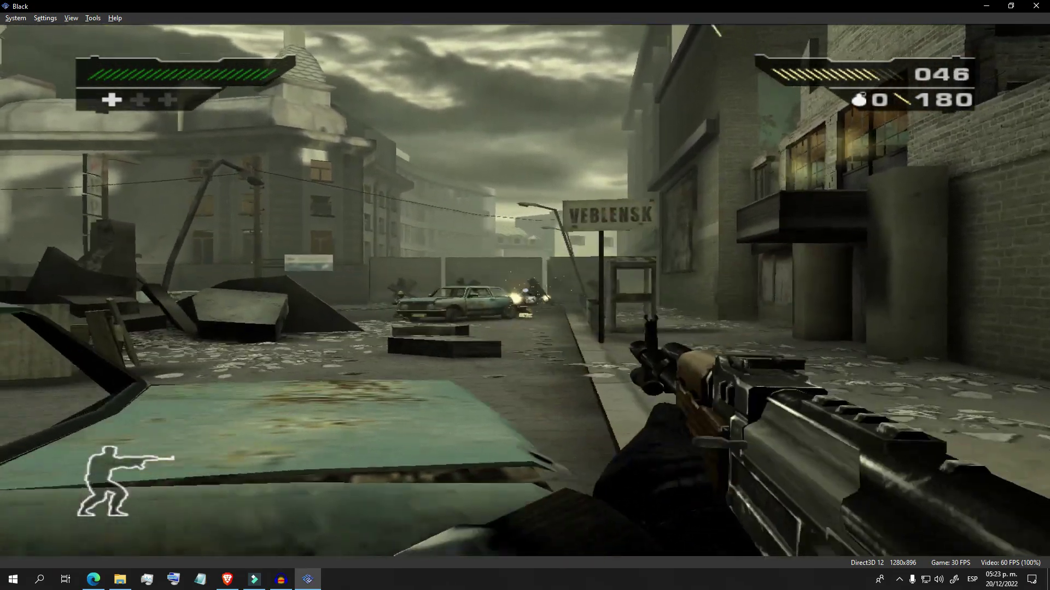
Strafe up the street while shooting the enemies and the parked car beyond the VEBLENSK sign
{"action": "key", "text": "a"}
{"action": "key", "text": "f"}
{"action": "key", "text": "d"}
{"action": "key", "text": "f"}
{"action": "key", "text": "e"}
{"action": "key", "text": "a"}
{"action": "key", "text": "d"}
{"action": "key", "text": "a"}
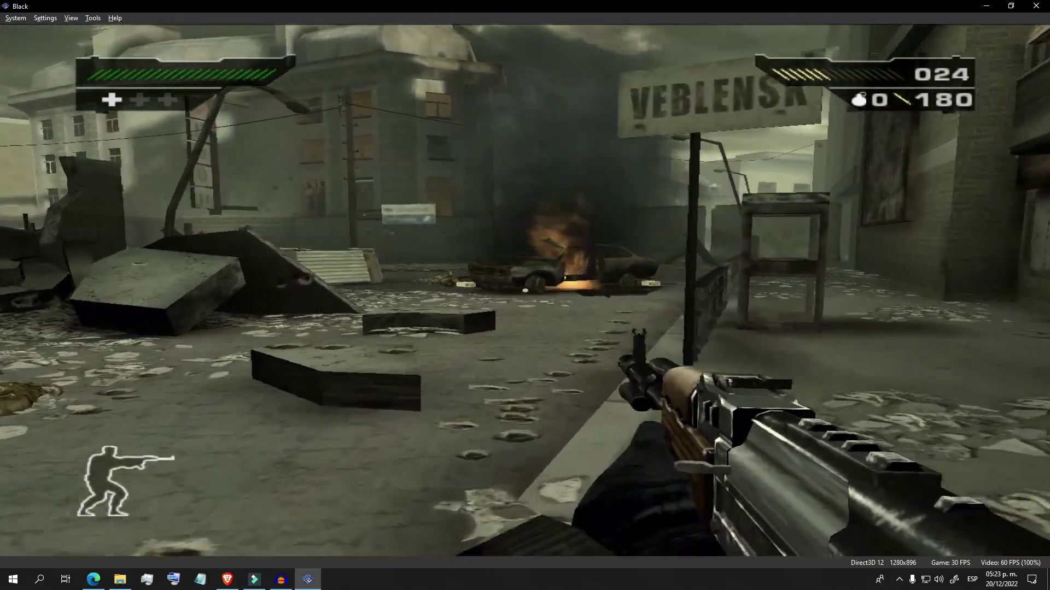
Pick up the assault rifle ammo near the concrete rubble and advance to the corrugated metal barricade
{"action": "key", "text": "f"}
{"action": "key", "text": "w"}
{"action": "key", "text": "h"}
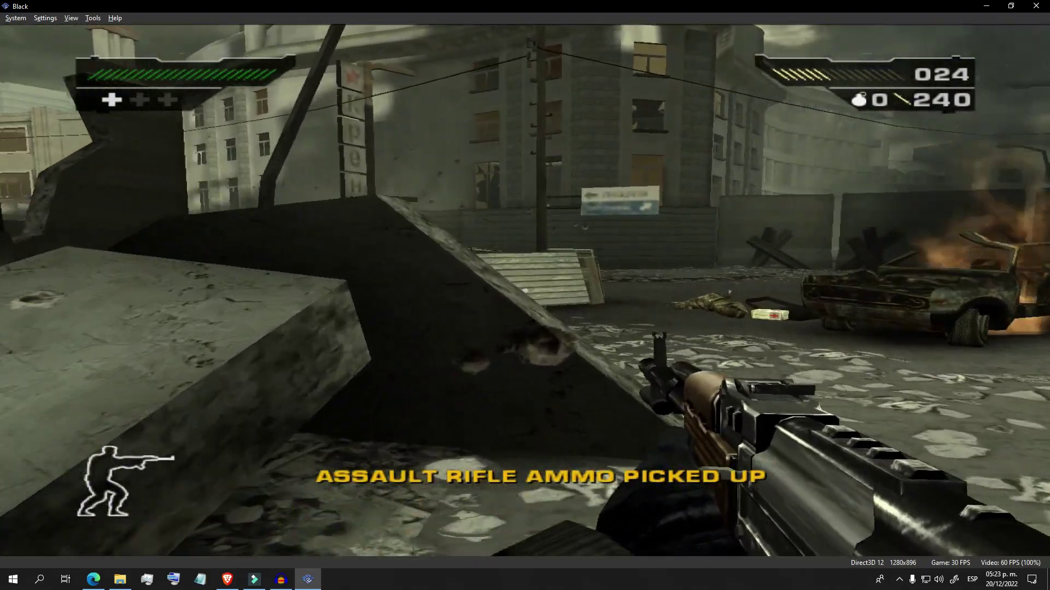
{"action": "key", "text": "w"}
{"action": "key", "text": "f"}
{"action": "key", "text": "w"}
{"action": "key", "text": "f"}
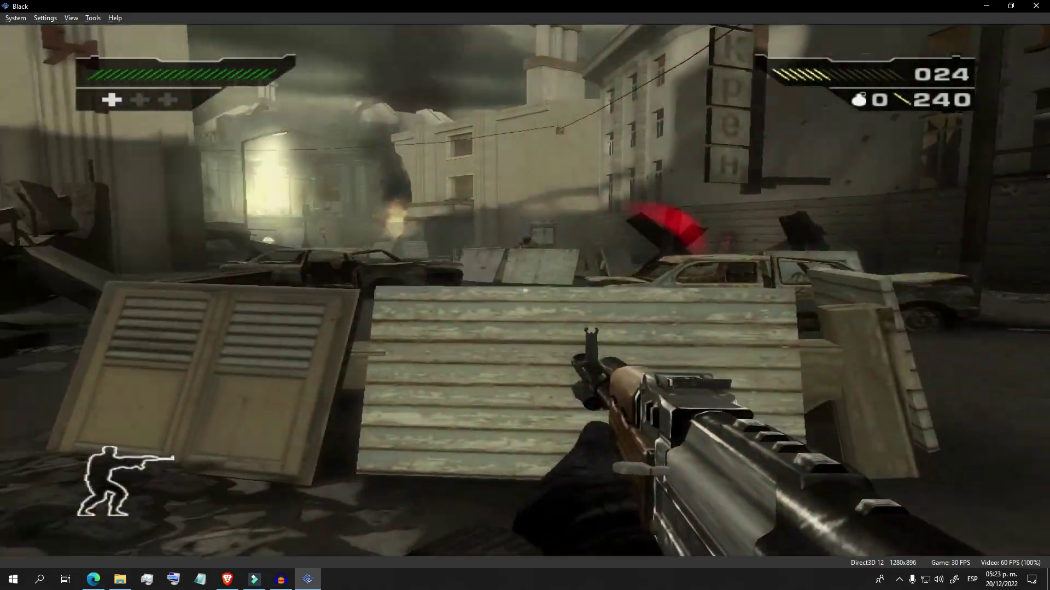
Crouch behind the metal barricade, dismiss the hit ring hint and look around from cover
{"action": "key", "text": "l"}
{"action": "key", "text": "d"}
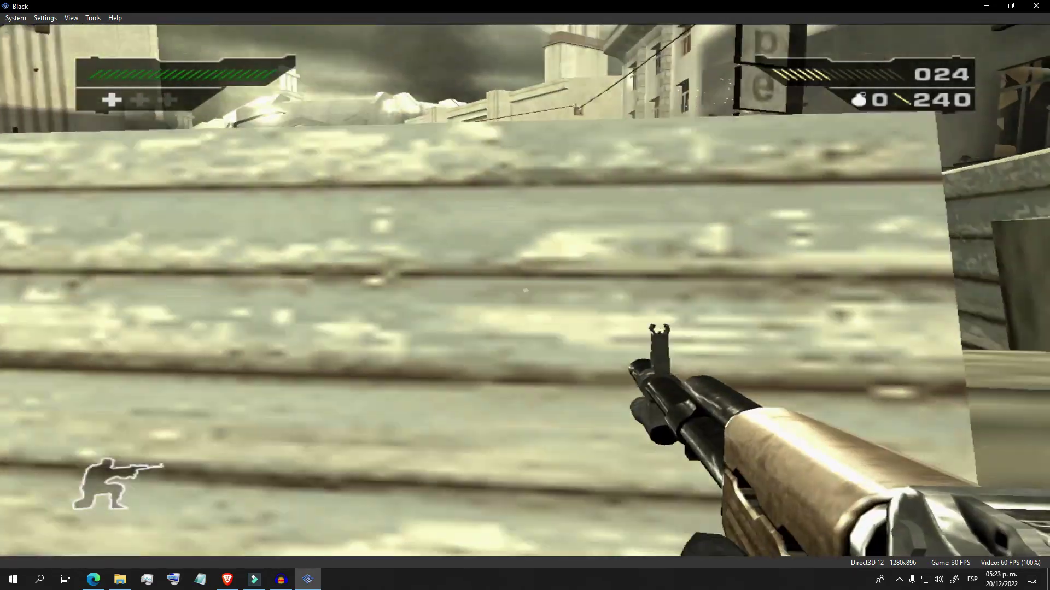
{"action": "key", "text": "h"}
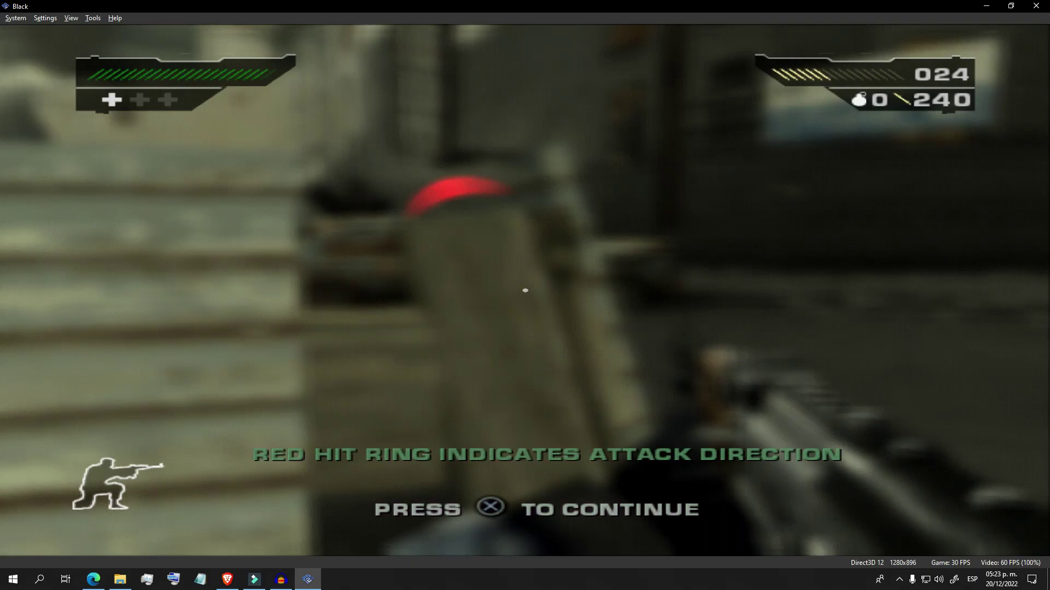
{"action": "key", "text": "k"}
{"action": "key", "text": "h"}
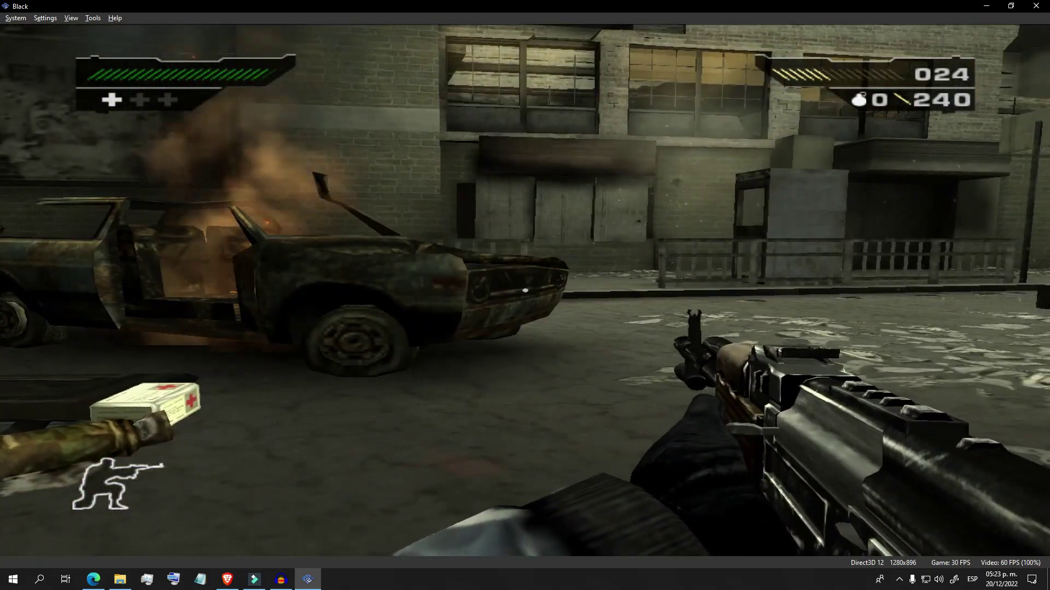
{"action": "key", "text": "f"}
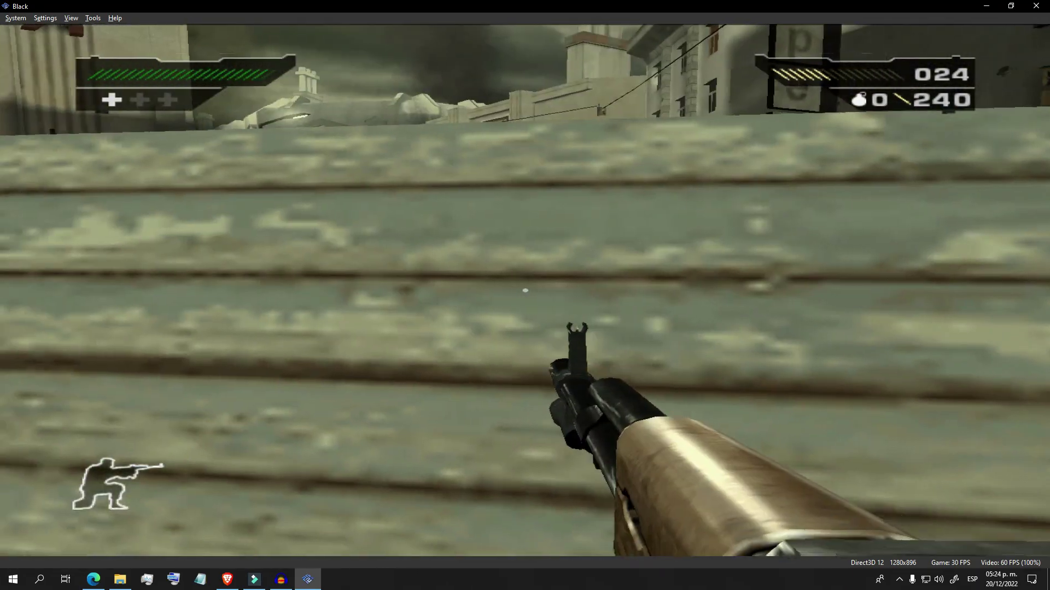
Sidestep out from the barricade and fire the assault rifle at the enemies beyond the rusty car
{"action": "key", "text": "h"}
{"action": "key", "text": "d"}
{"action": "key", "text": "f"}
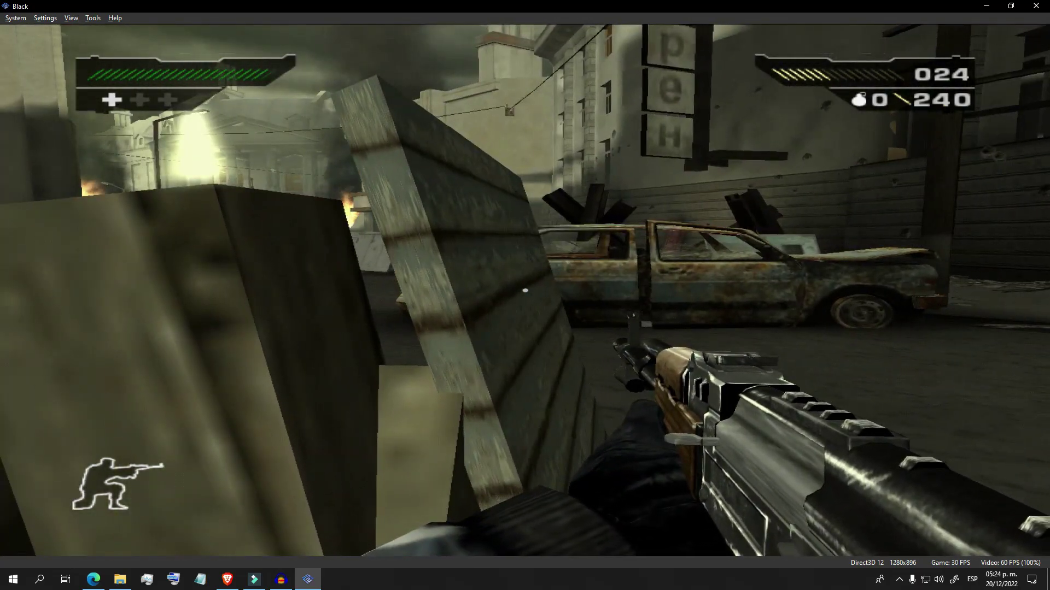
{"action": "key", "text": "d"}
{"action": "key", "text": "f"}
{"action": "key", "text": "e"}
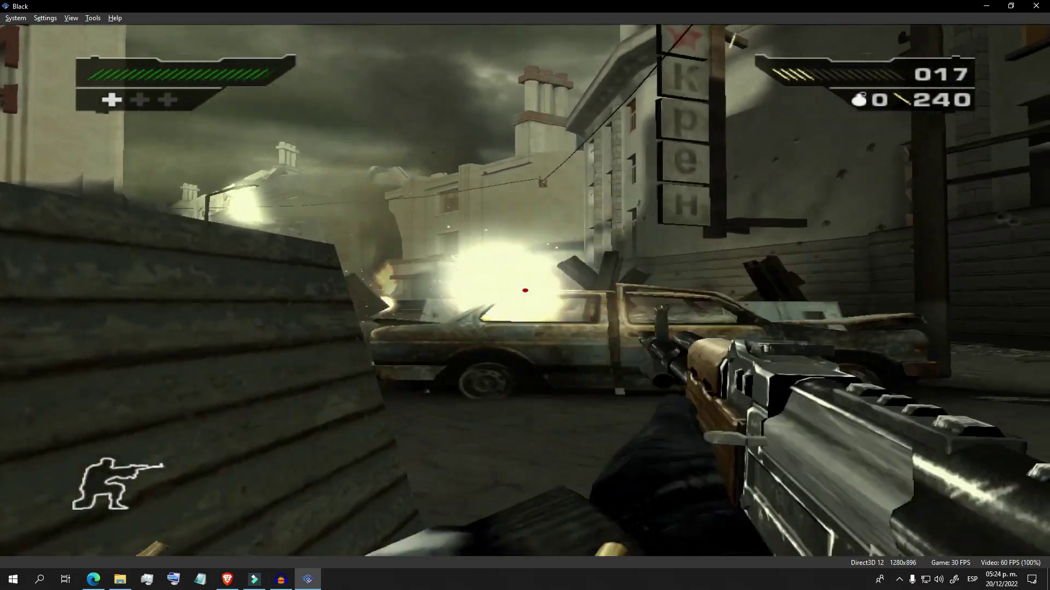
{"action": "key", "text": "s"}
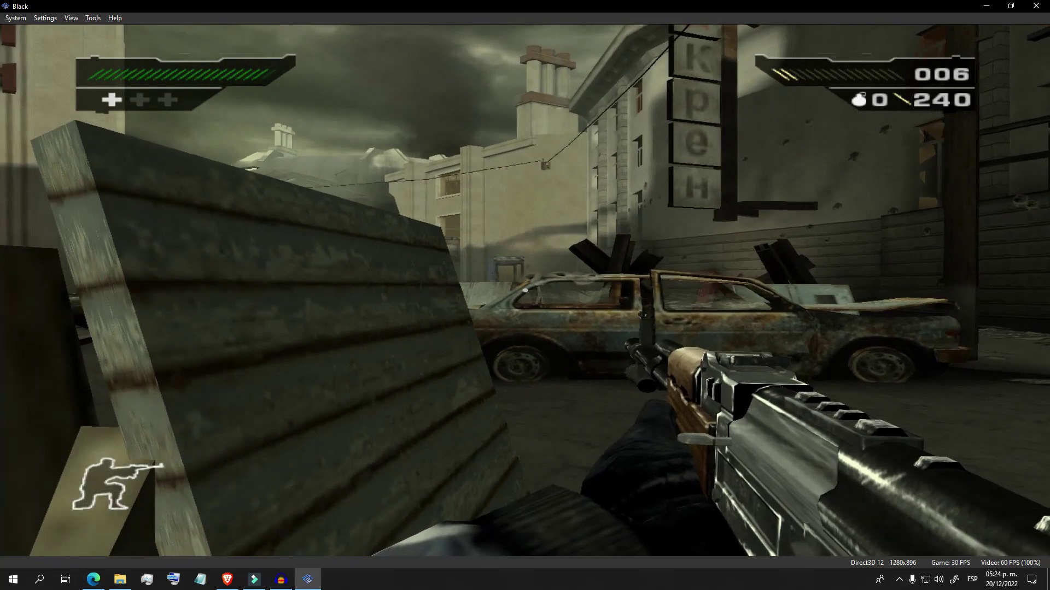
{"action": "key", "text": "w"}
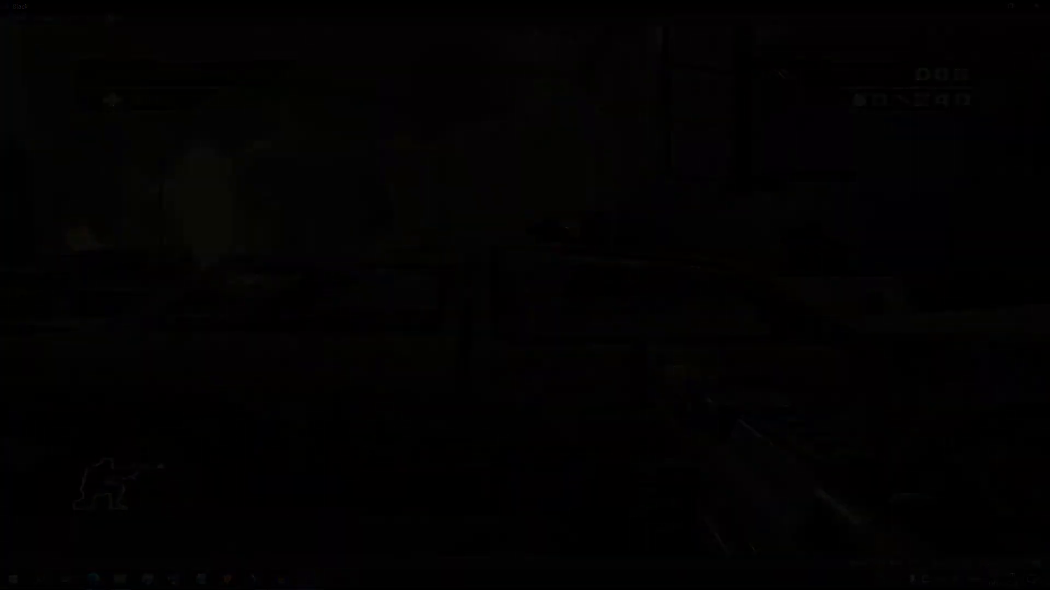